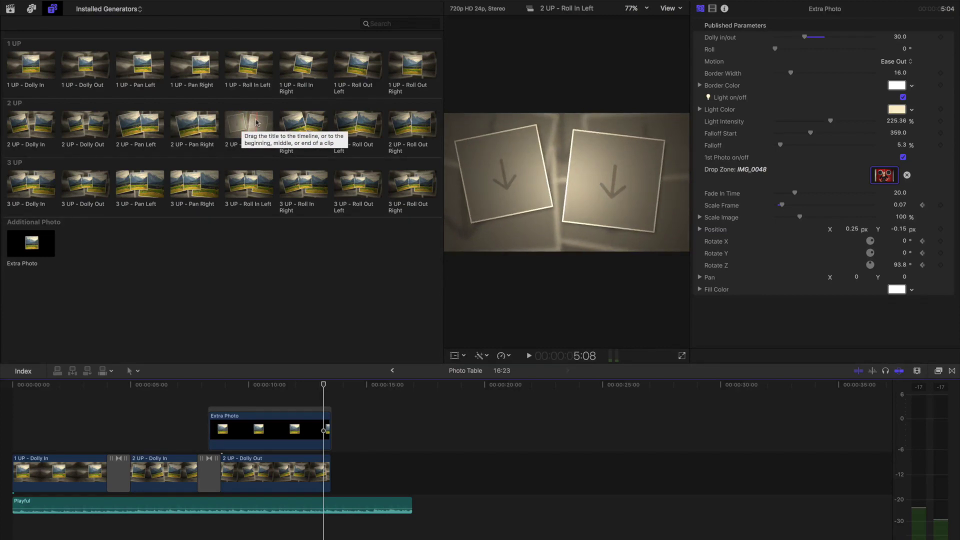
Step: Append the 2 UP - Roll In Right generator to the end of the storyline and select it
left_click_drag(299, 119, 353, 465)
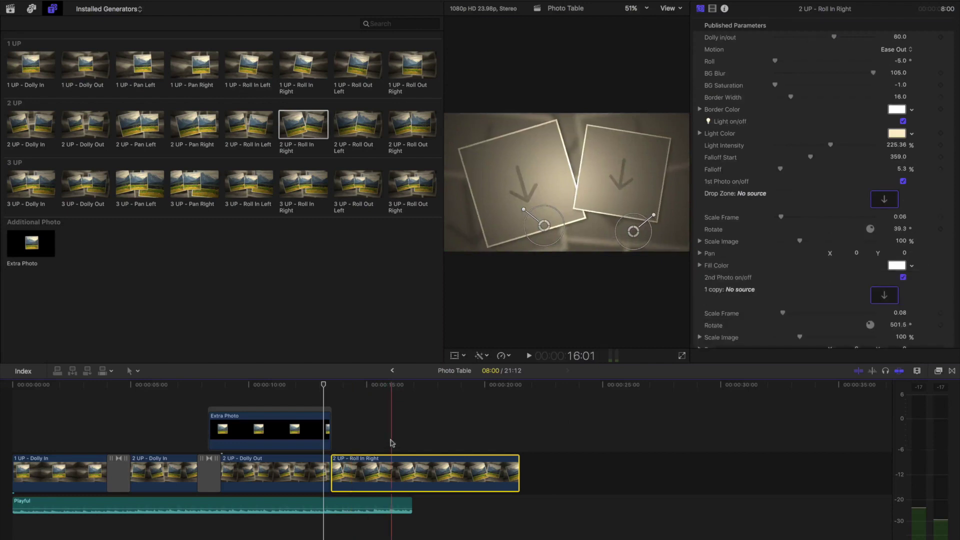
left_click(392, 473)
left_click(392, 473)
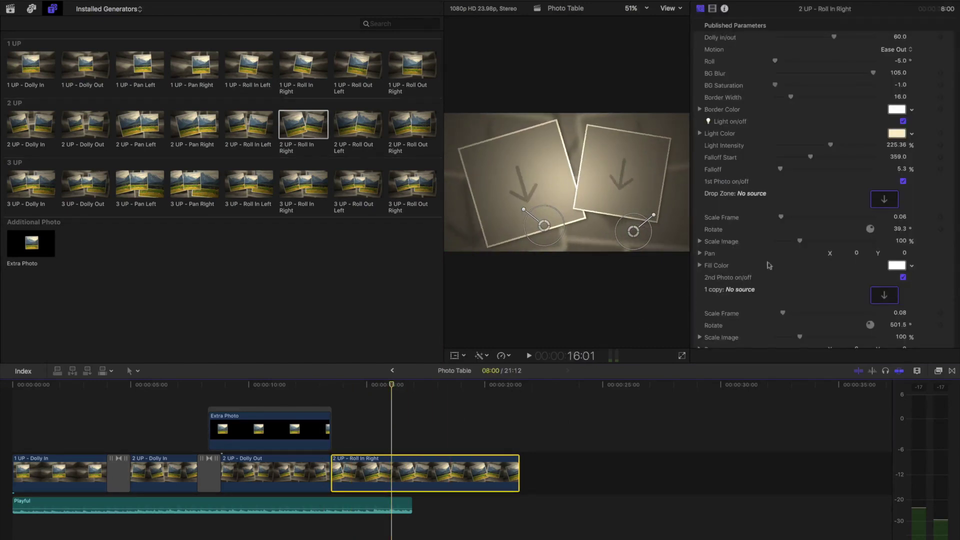
Step: Fill the first and second drop zones with IMG_0047 and IMG_0055 and apply them
left_click(886, 200)
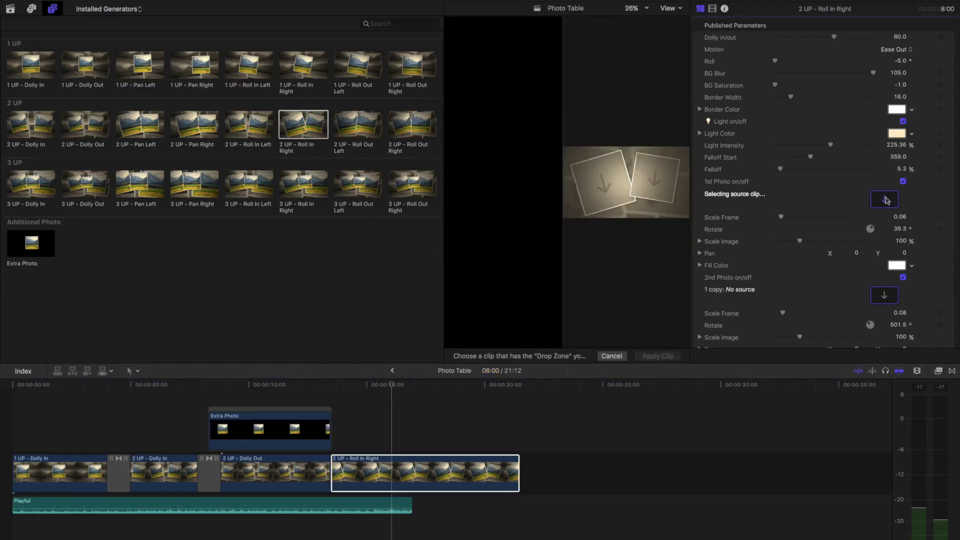
left_click(9, 9)
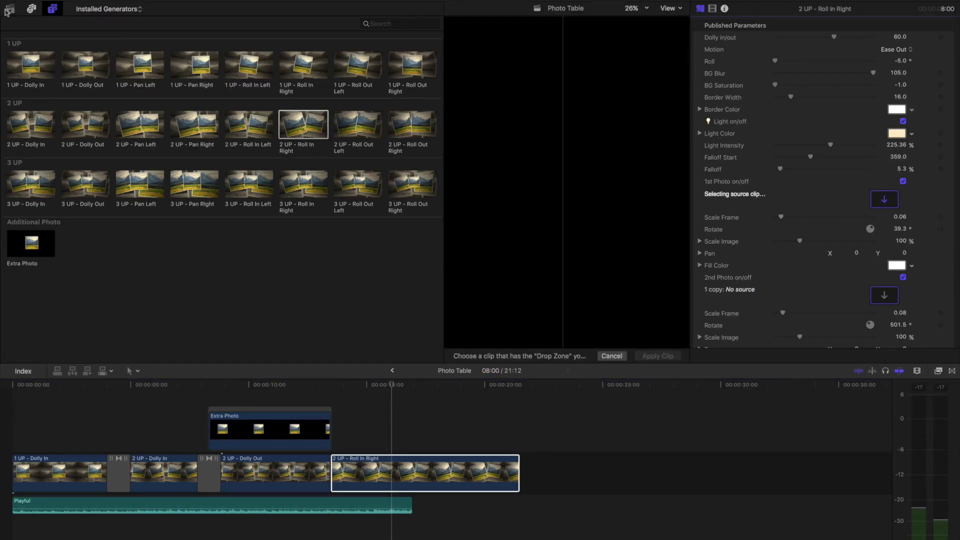
left_click(289, 159)
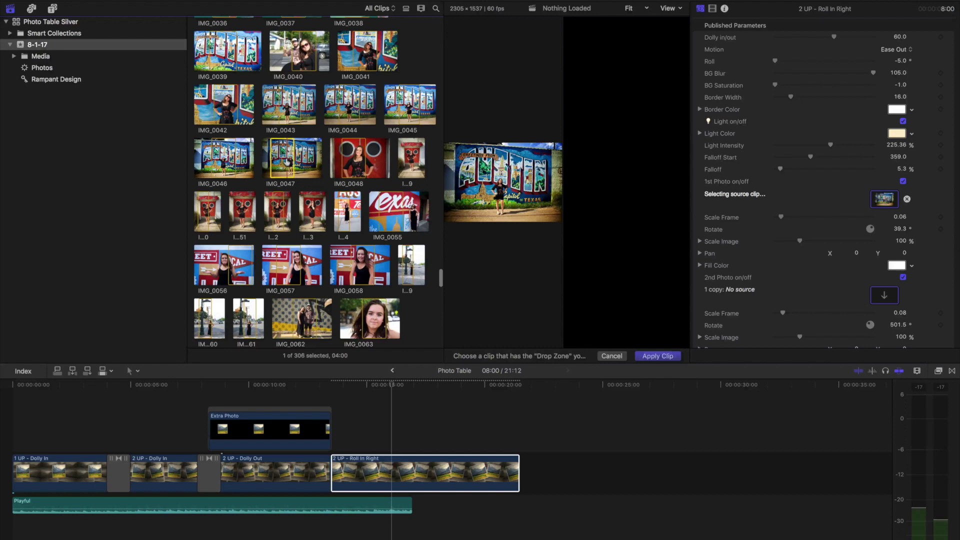
scroll(811, 213, "down", 5)
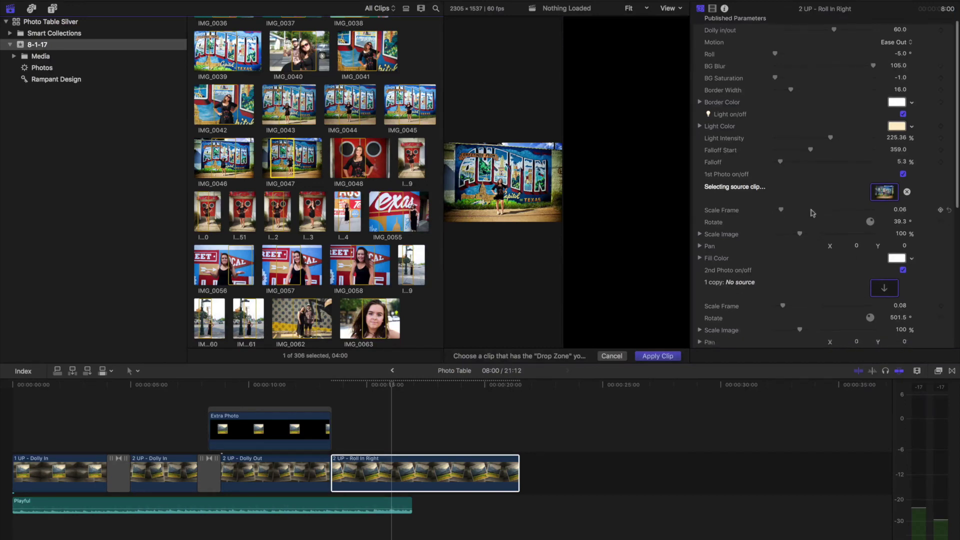
scroll(812, 213, "down", 2)
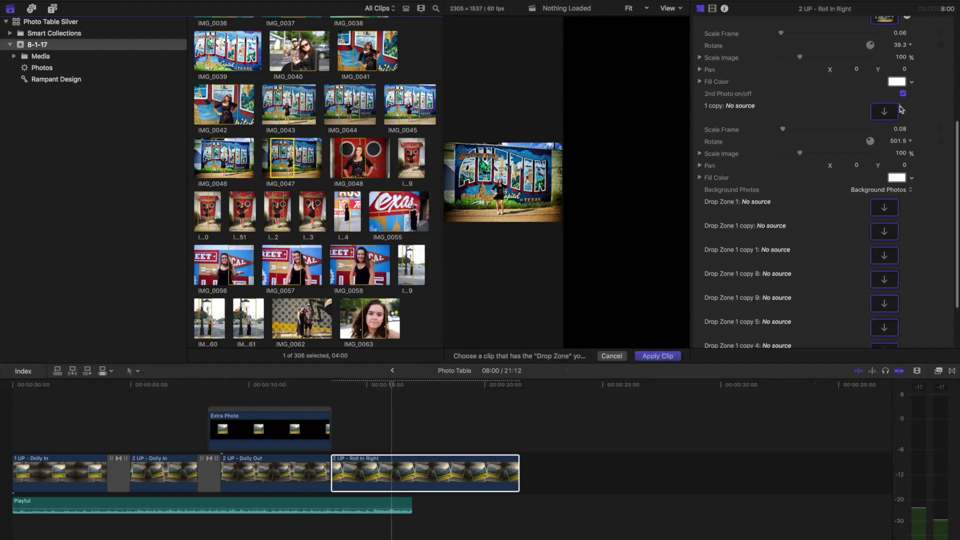
left_click(885, 112)
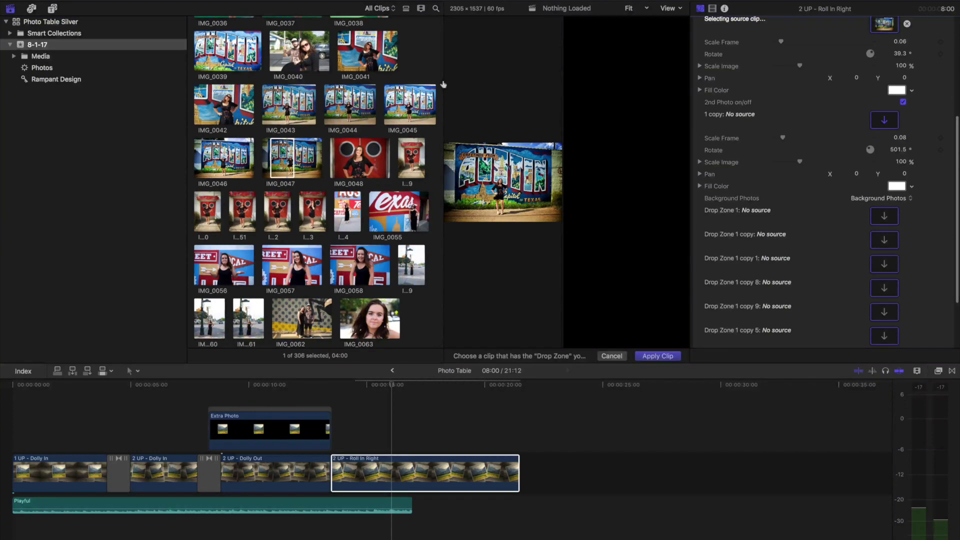
left_click(387, 202)
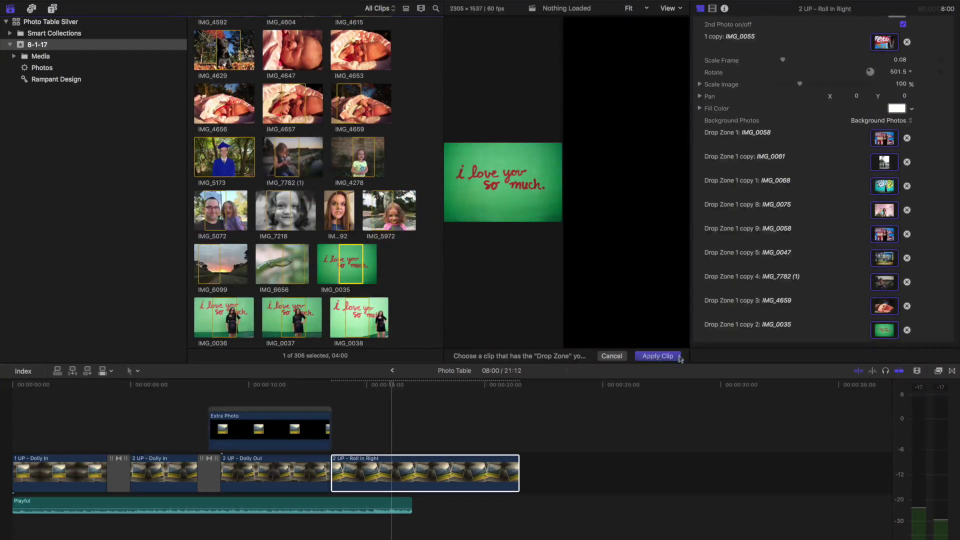
left_click(658, 356)
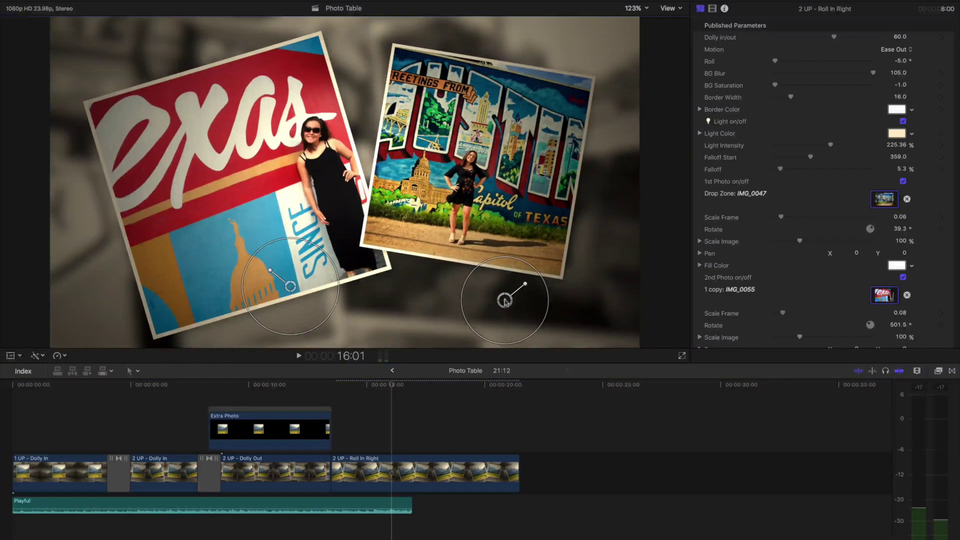
Step: Move the Austin photo up-left, enlarge it, and tilt it to about 51.2°
left_click_drag(505, 302, 541, 287)
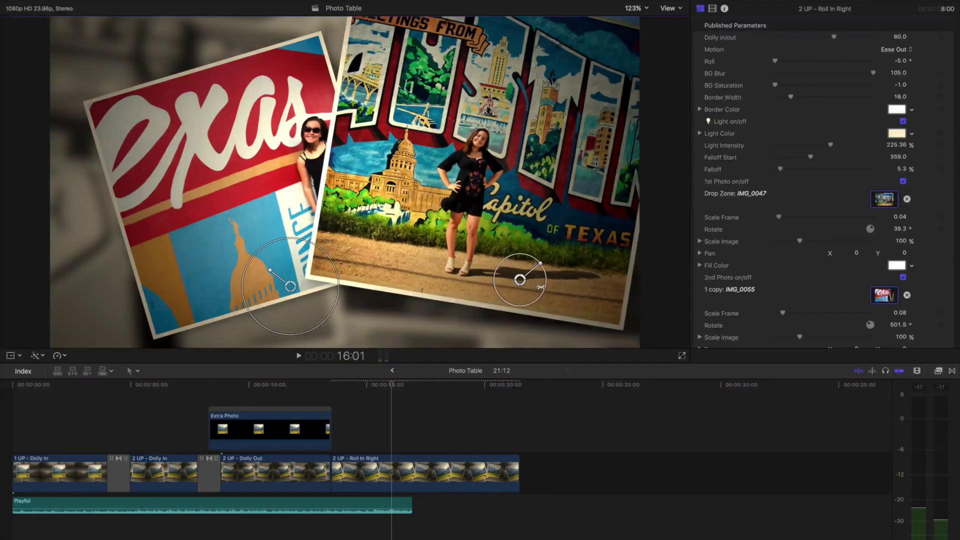
left_click(566, 290)
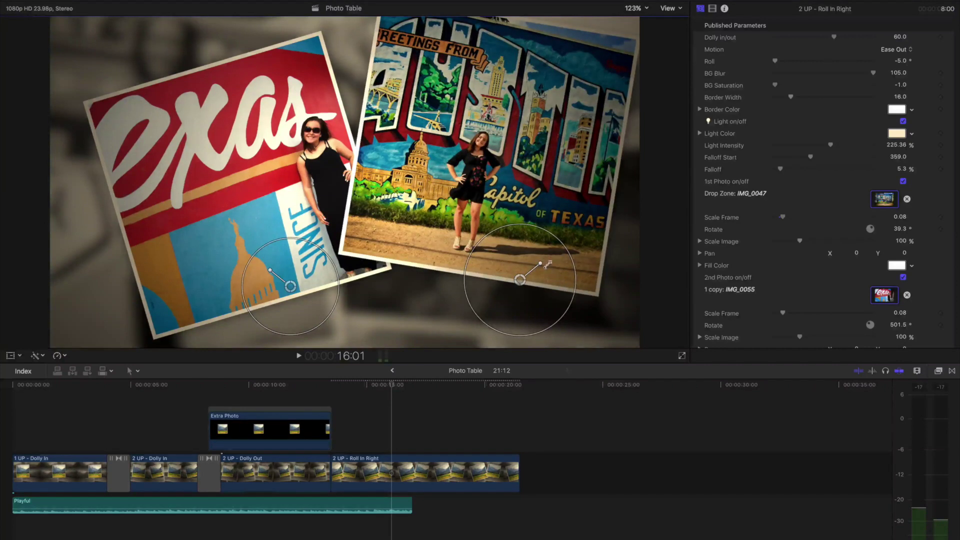
mouse_move(538, 262)
left_mouse_down()
mouse_move(506, 258)
mouse_move(536, 259)
left_mouse_up()
Step: Zoom the Texas photo to 158.1% and pan it to X -55.1 onto the woman
scroll(797, 230, "down", 5)
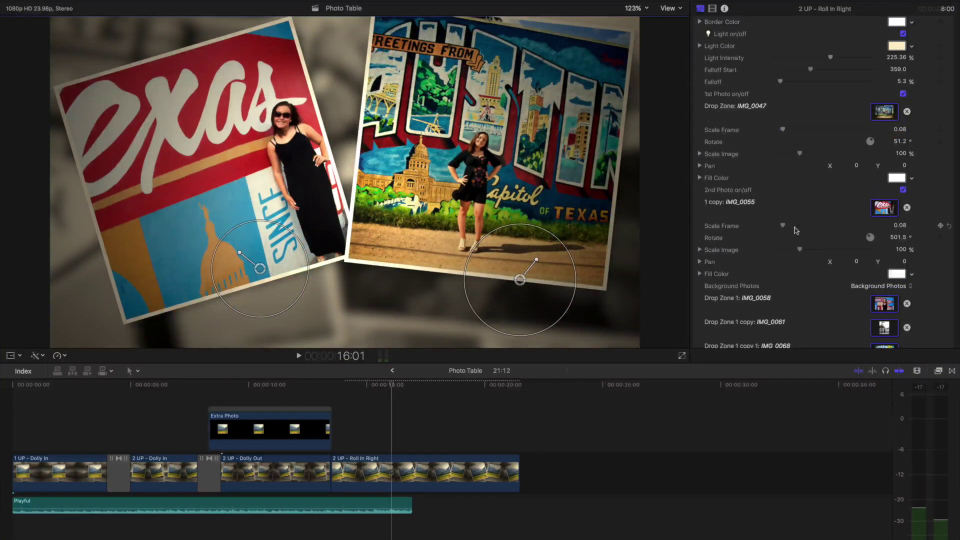
left_click_drag(800, 249, 815, 250)
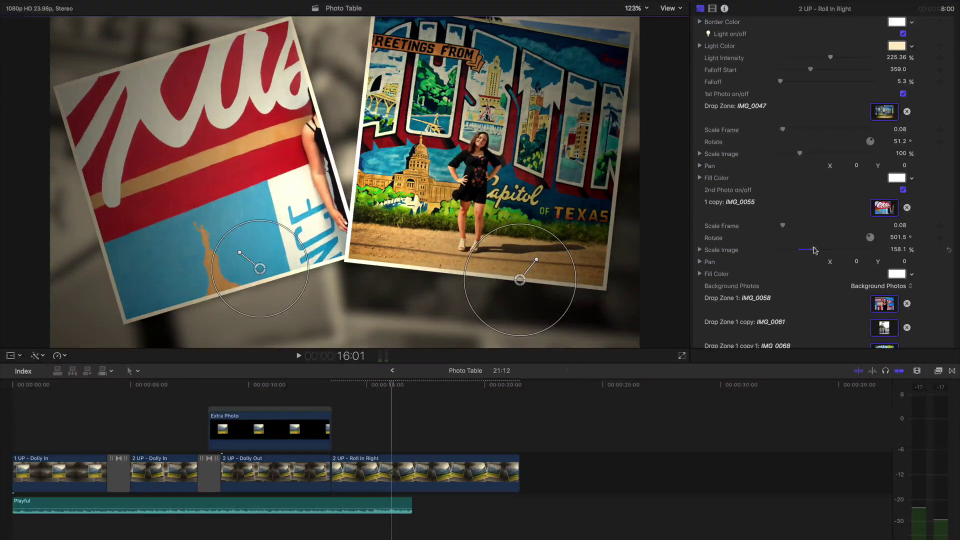
left_click(858, 263)
left_click_drag(857, 263, 831, 262)
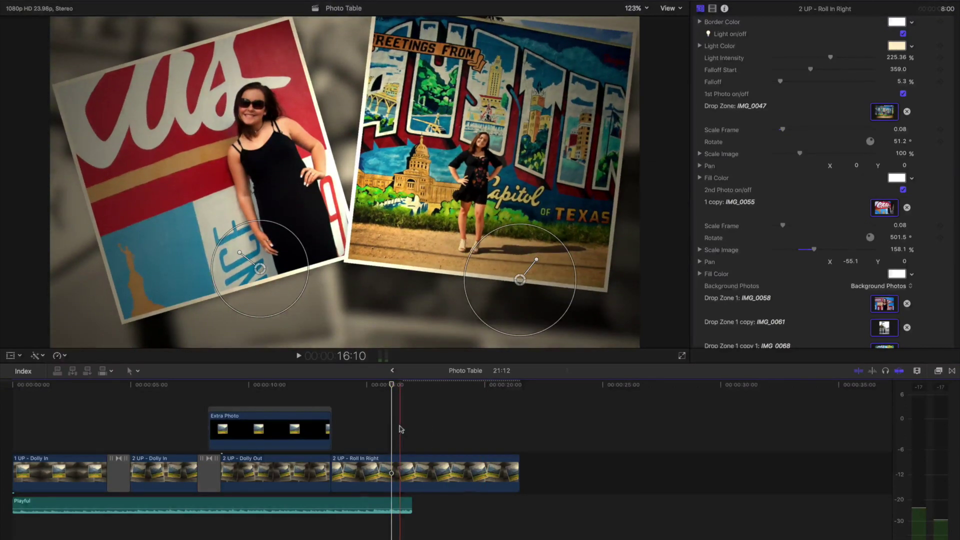
Step: Set the camera Motion to Ease Both and adjust the Dolly in/out amount
scroll(713, 165, "up", 4)
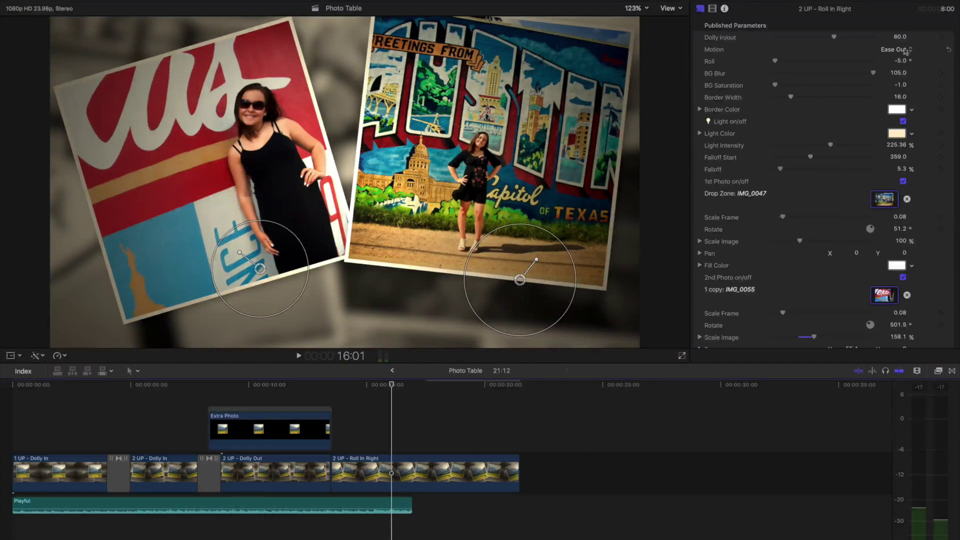
left_click(901, 50)
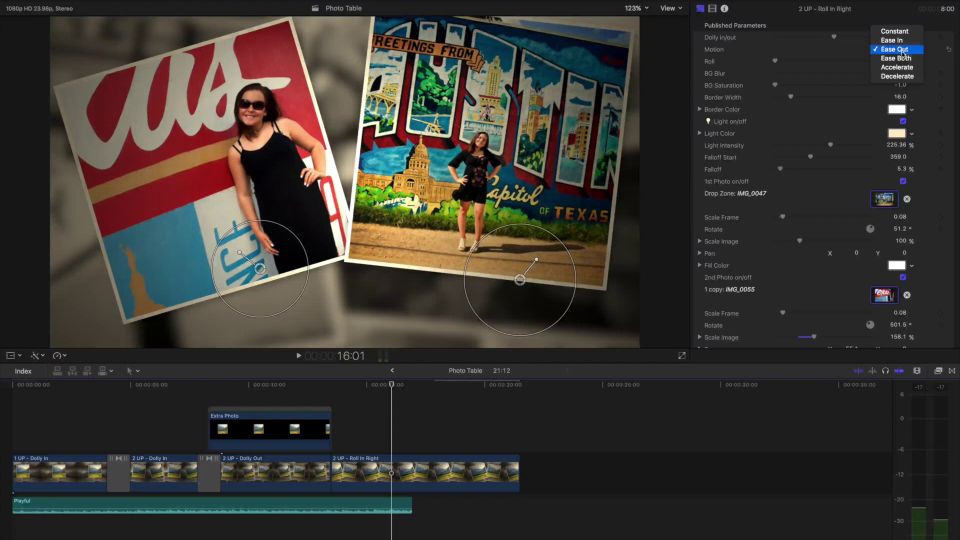
left_click(908, 60)
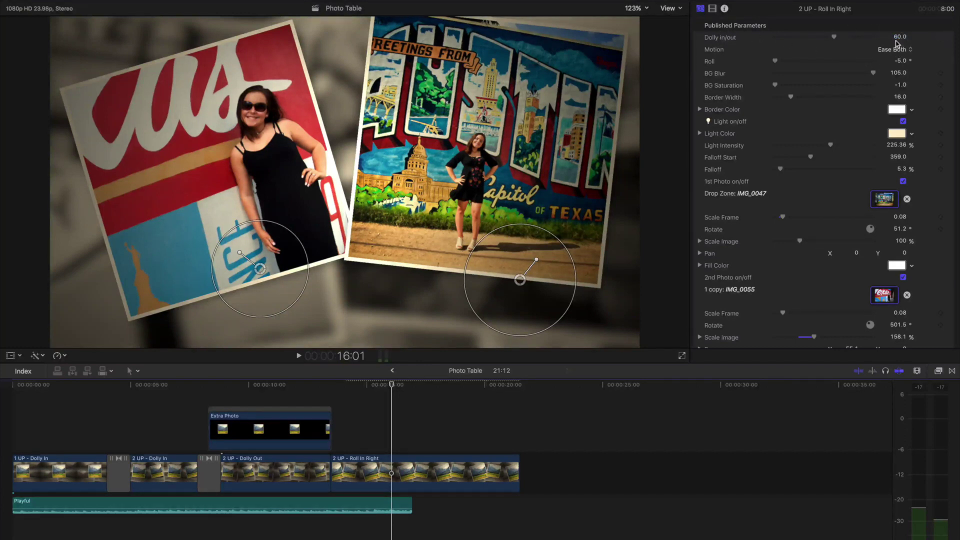
left_click_drag(834, 38, 773, 45)
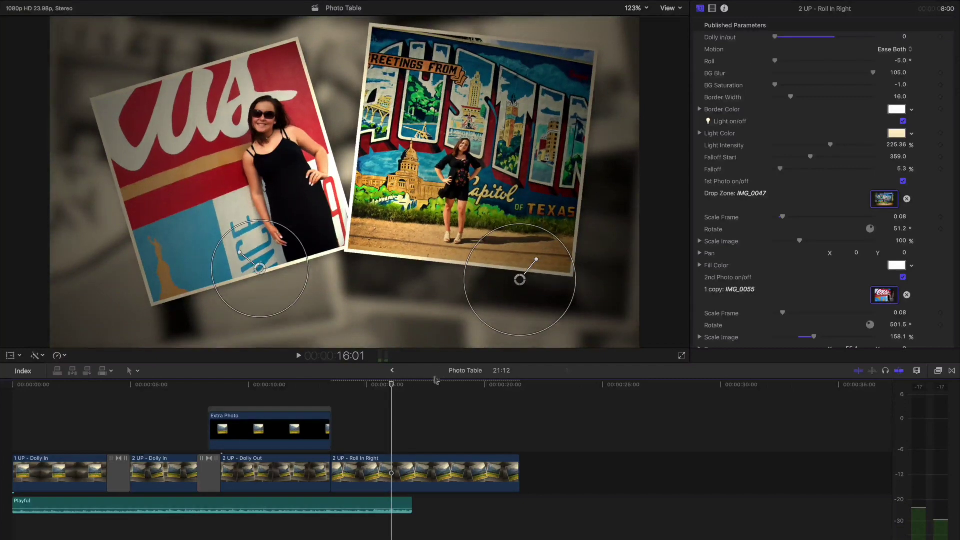
Step: Near the clip's end, set Dolly in/out to 26.19 and Roll to -10°, checking frame 21:01
left_click_drag(439, 384, 509, 385)
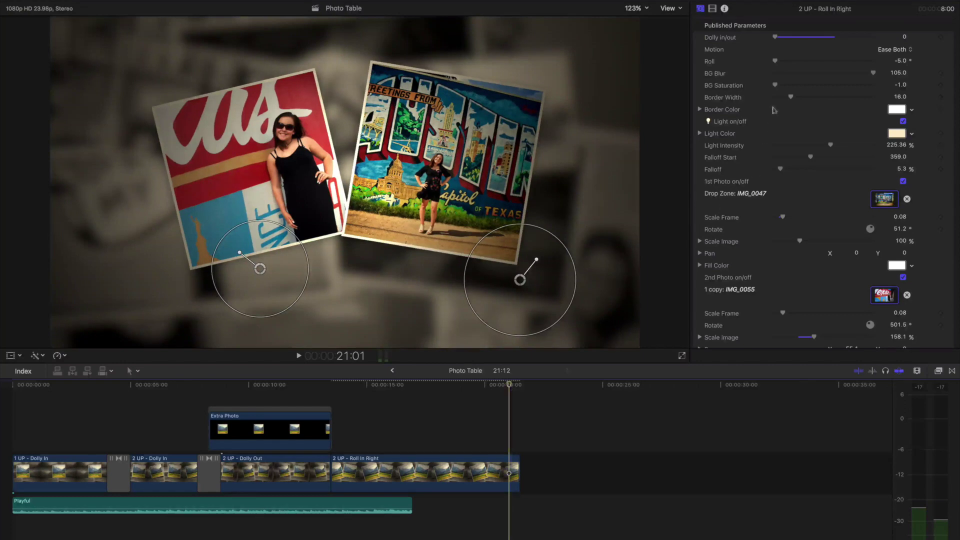
left_click_drag(777, 36, 797, 36)
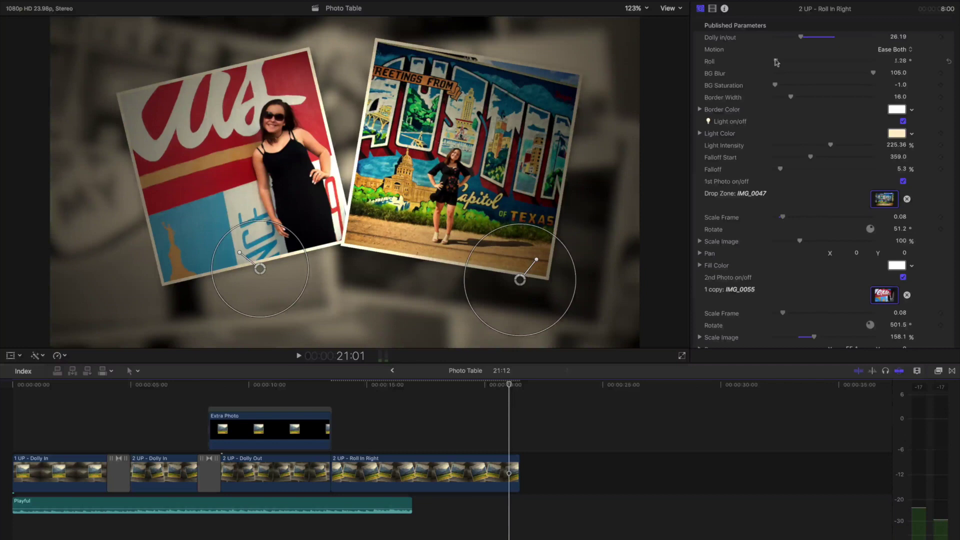
mouse_move(777, 62)
left_mouse_down()
mouse_move(820, 62)
mouse_move(775, 62)
left_mouse_up()
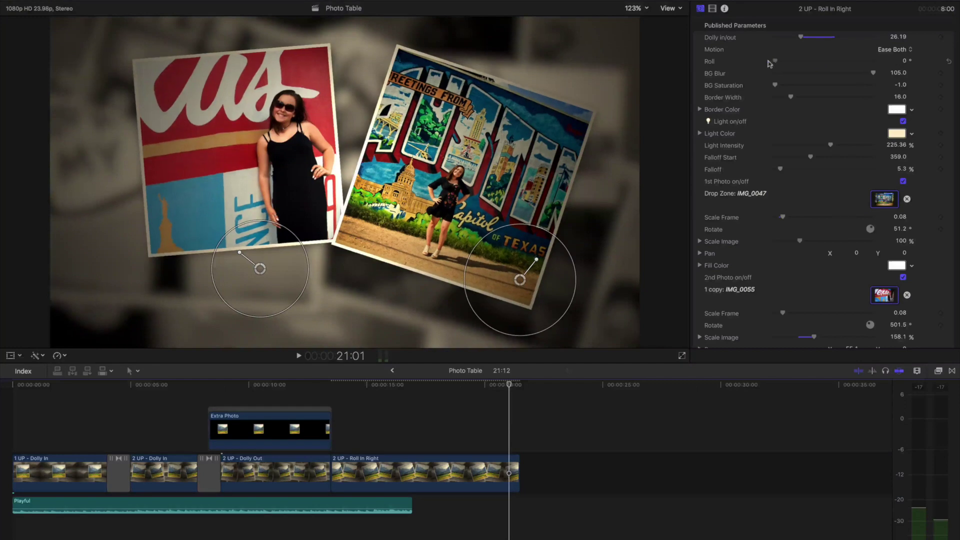
left_click(905, 61)
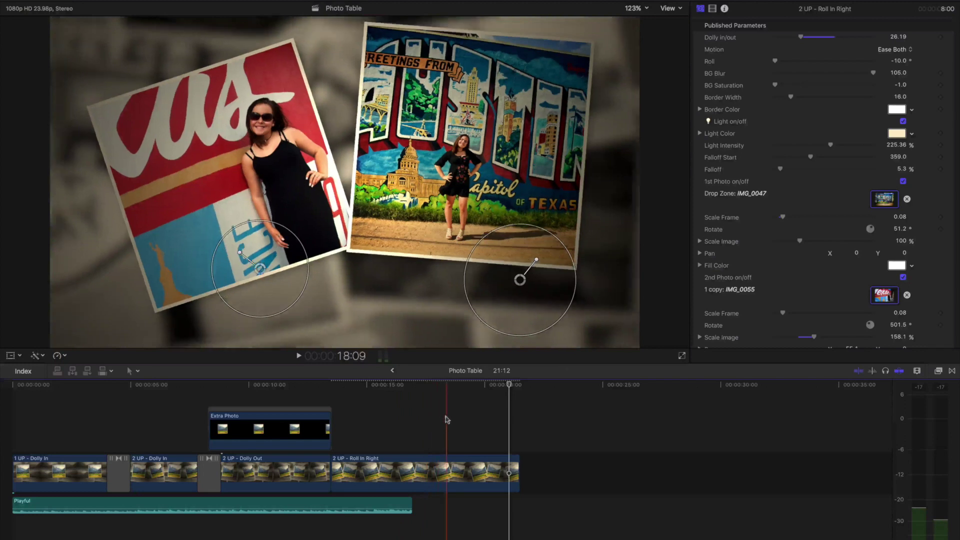
left_click(504, 423)
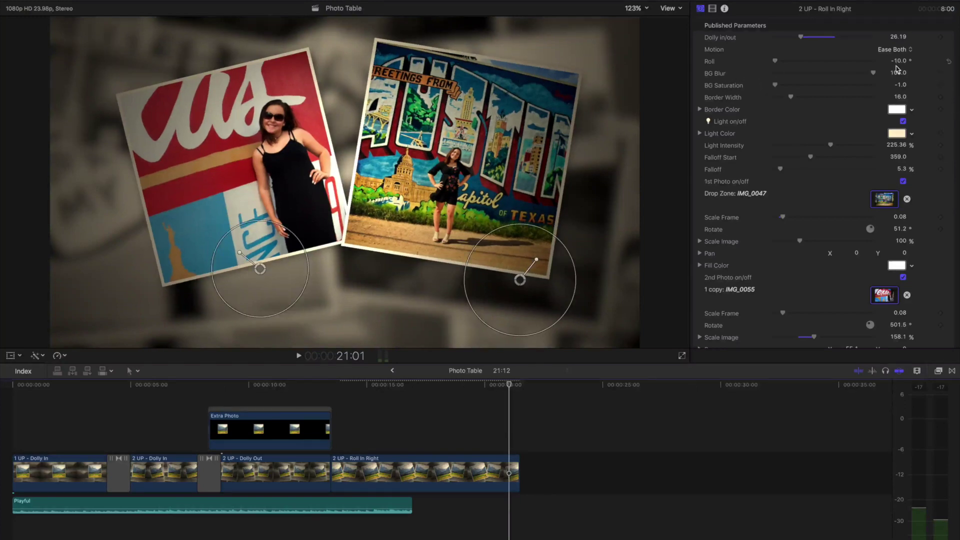
Step: Reduce the background blur and set the photo Border Width from 24.0 to 19.0
left_click_drag(873, 75, 850, 85)
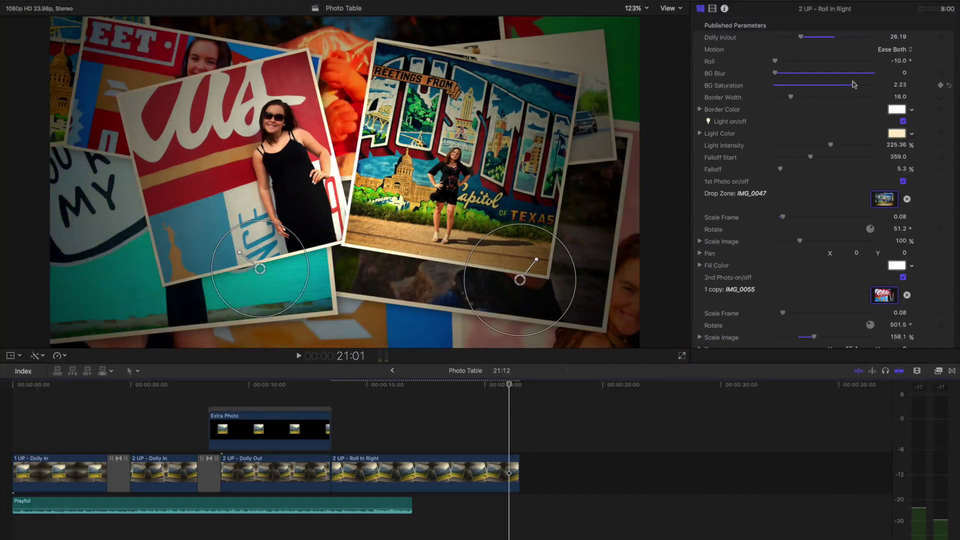
left_click_drag(791, 96, 785, 96)
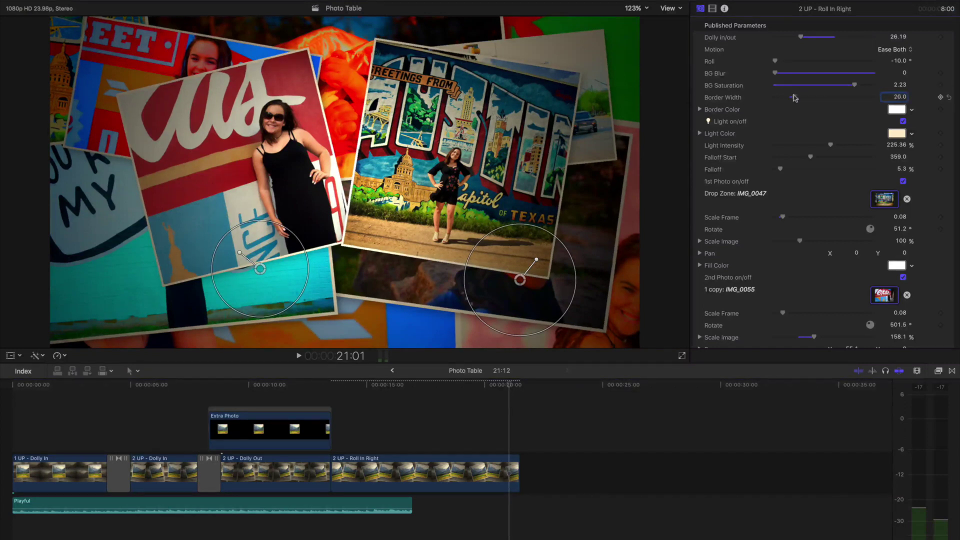
left_click_drag(795, 97, 802, 97)
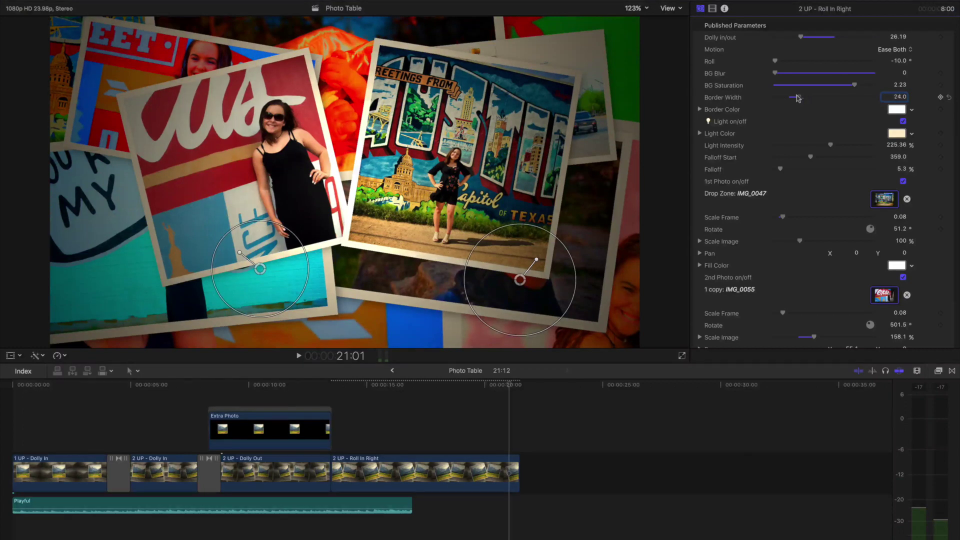
left_click_drag(798, 98, 794, 98)
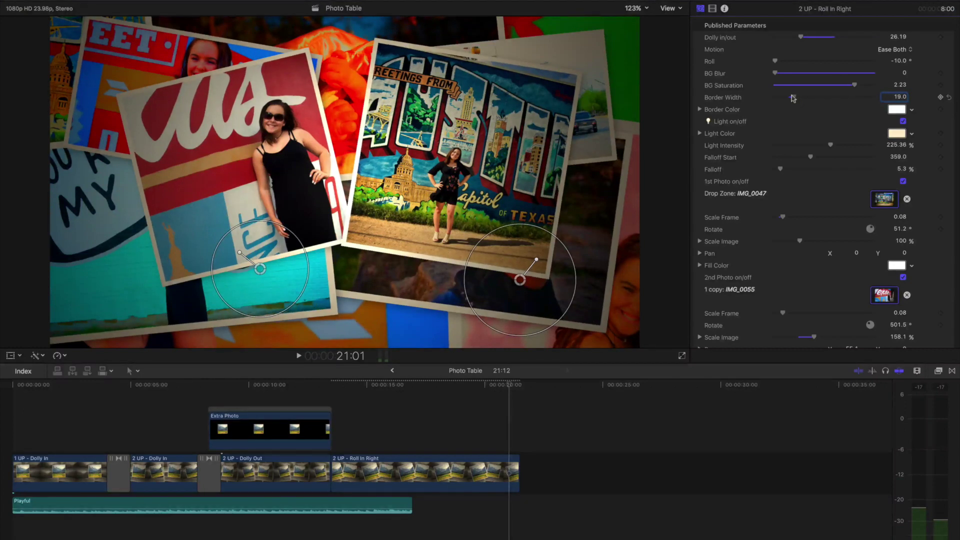
Step: Tint the border colour toward red and toggle the table lighting off and on
left_click(897, 110)
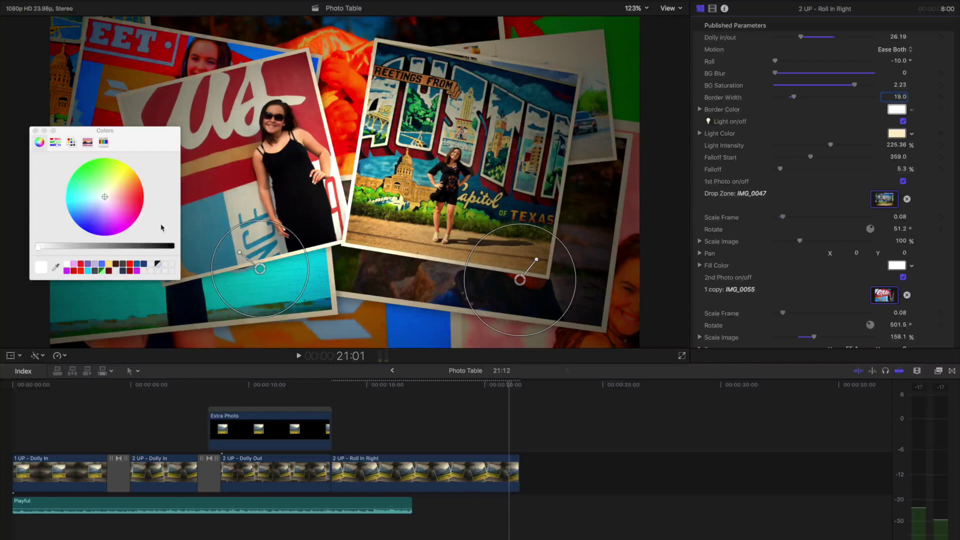
mouse_move(117, 201)
left_mouse_down()
mouse_move(148, 199)
mouse_move(113, 238)
mouse_move(103, 198)
left_mouse_up()
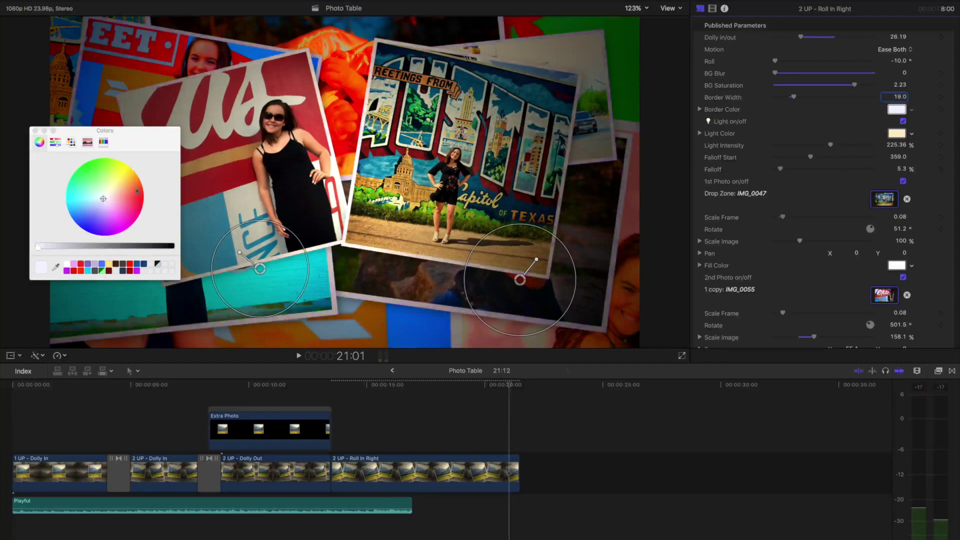
left_click(883, 124)
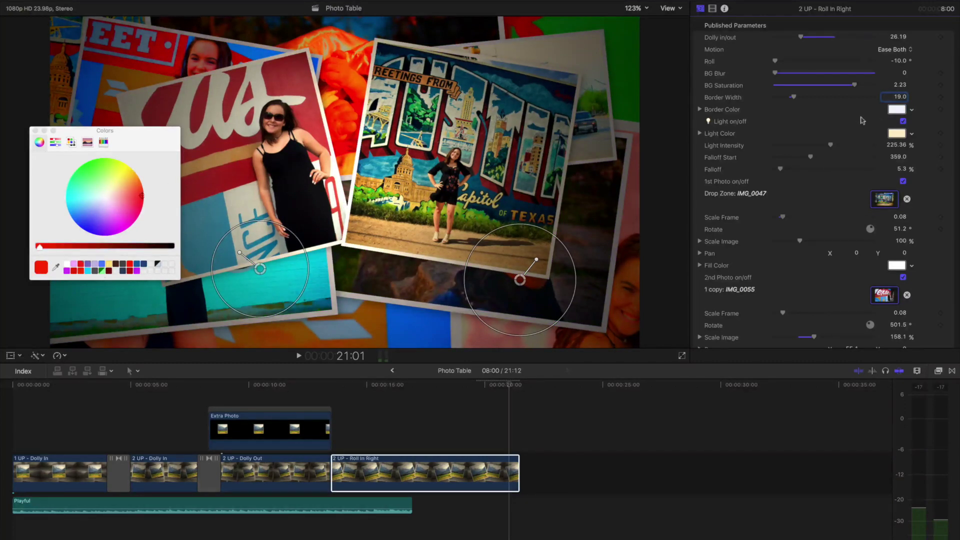
left_click(903, 122)
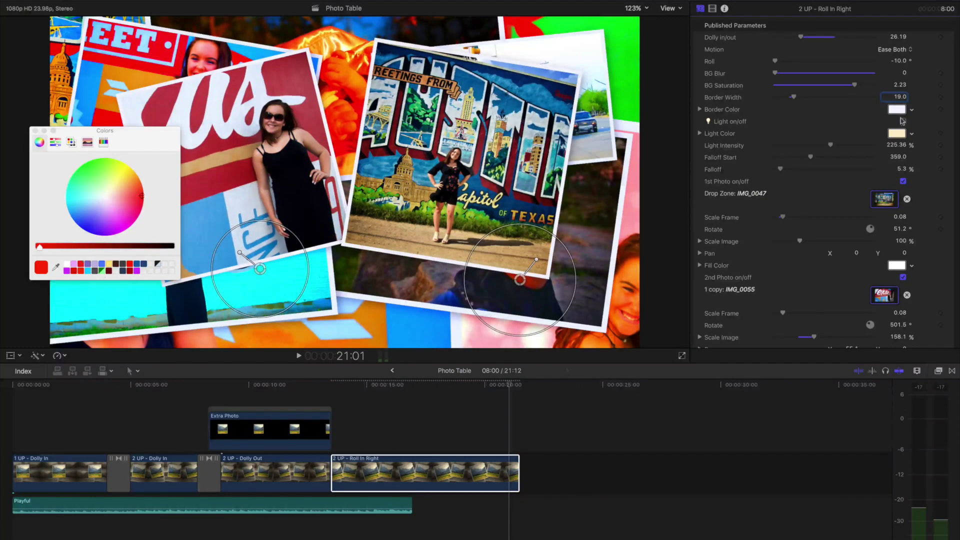
left_click(903, 122)
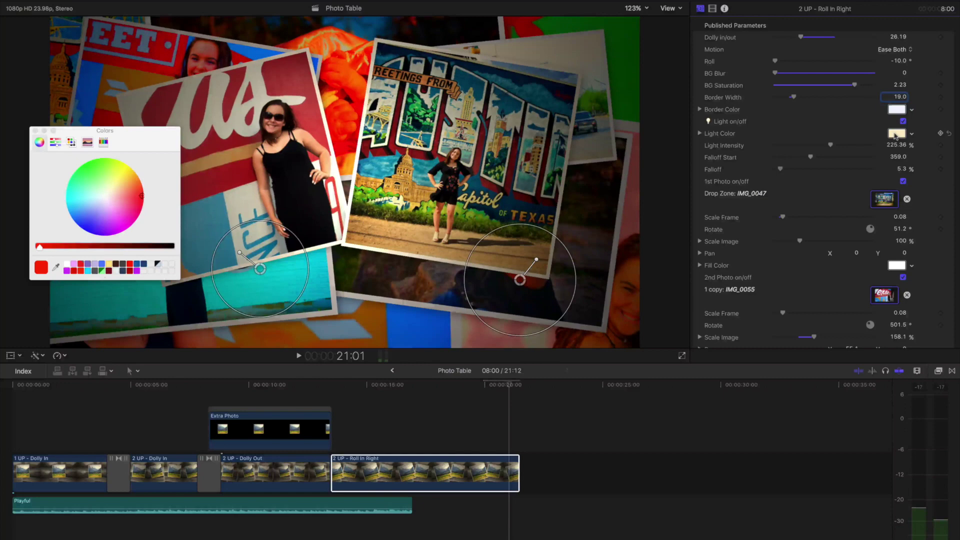
Step: Raise the light to 352.46% intensity and 14.89% falloff, with its colour back to white
left_click(912, 134)
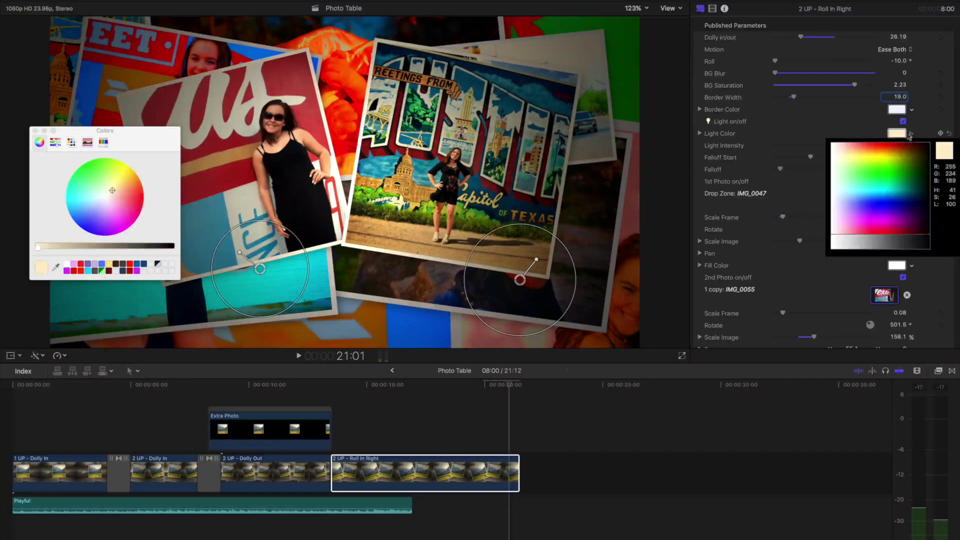
left_click(881, 145)
left_click_drag(881, 145, 879, 144)
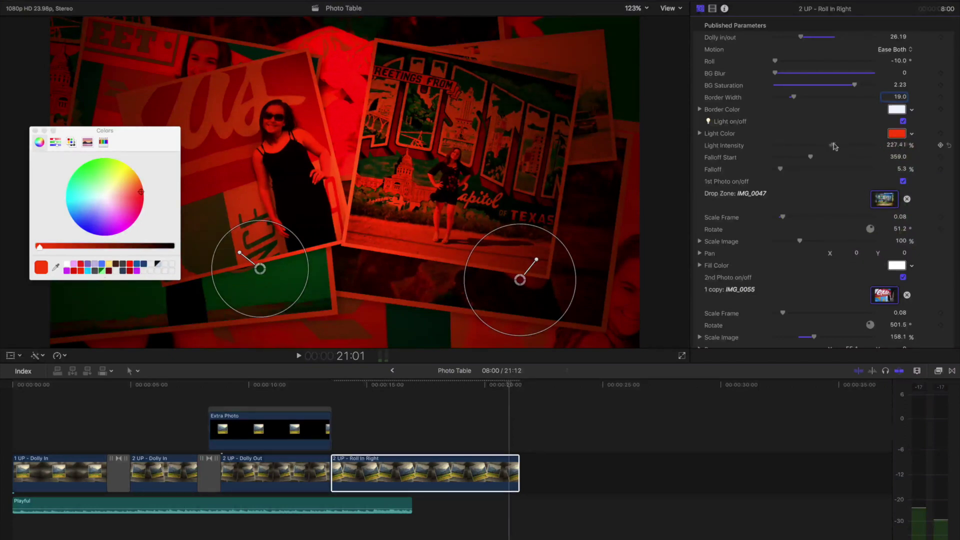
left_click_drag(833, 146, 861, 146)
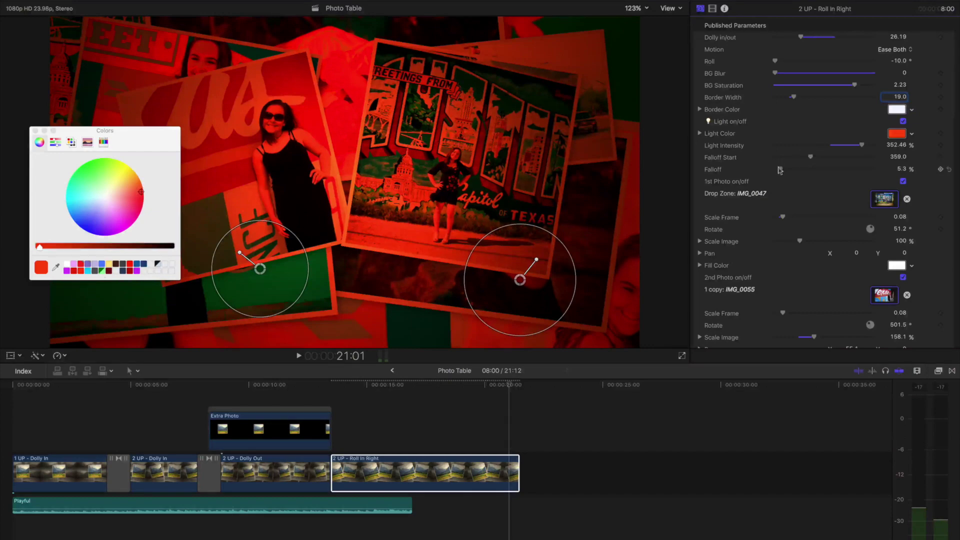
left_click_drag(780, 170, 791, 172)
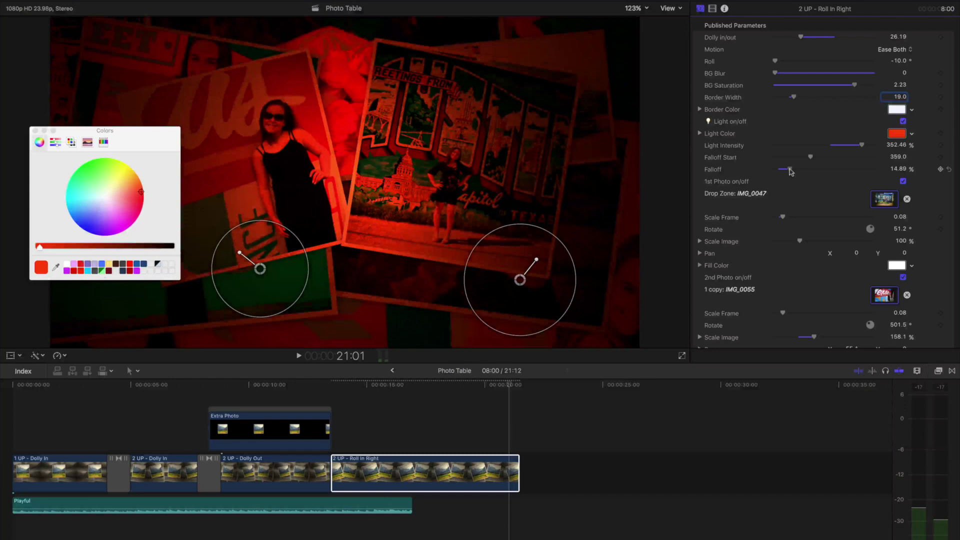
scroll(791, 172, "down", 2)
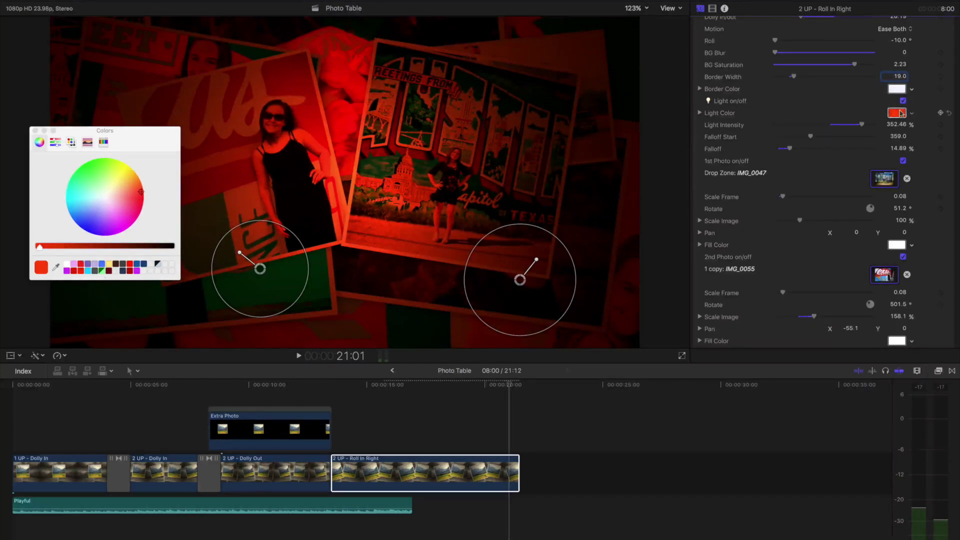
left_click(66, 265)
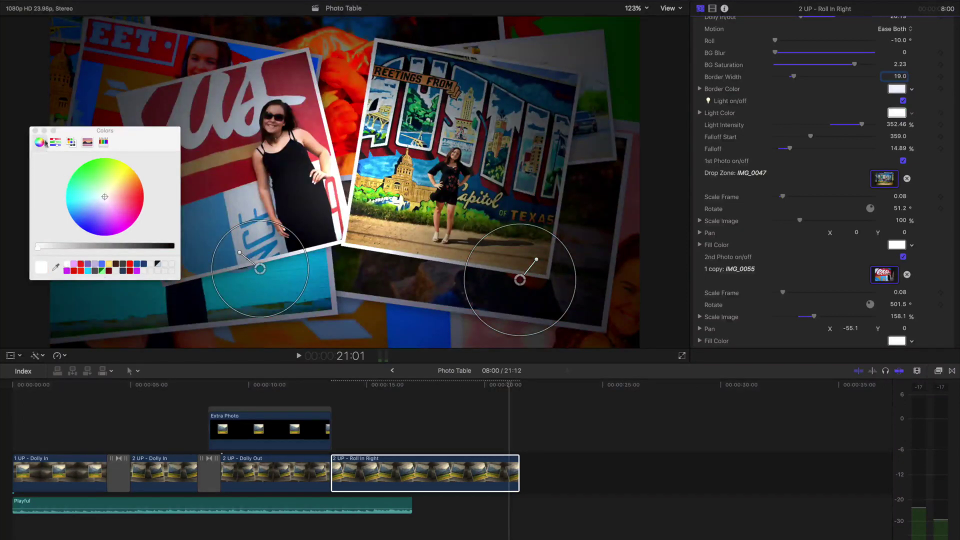
left_click(35, 131)
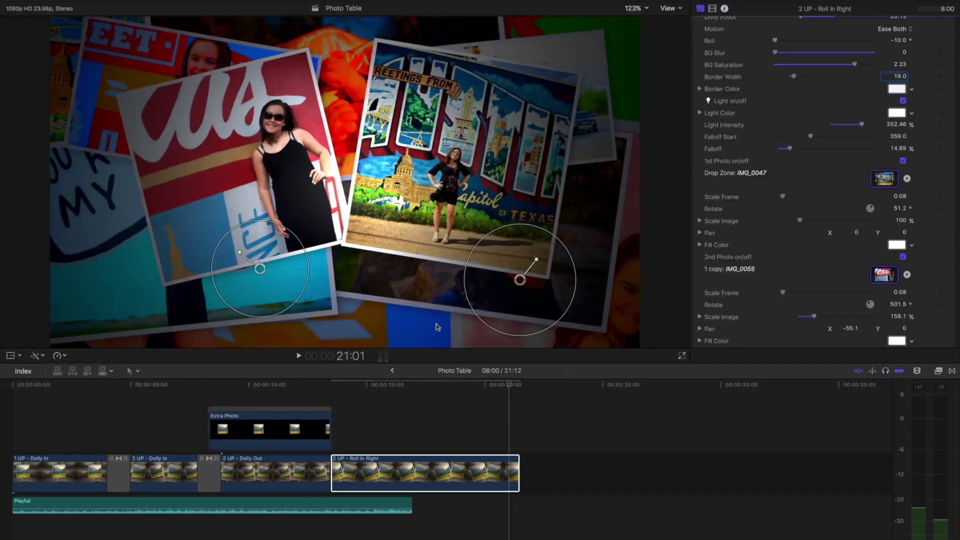
key("Left")
key("Left")
key("Left")
key("Left")
key("Left")
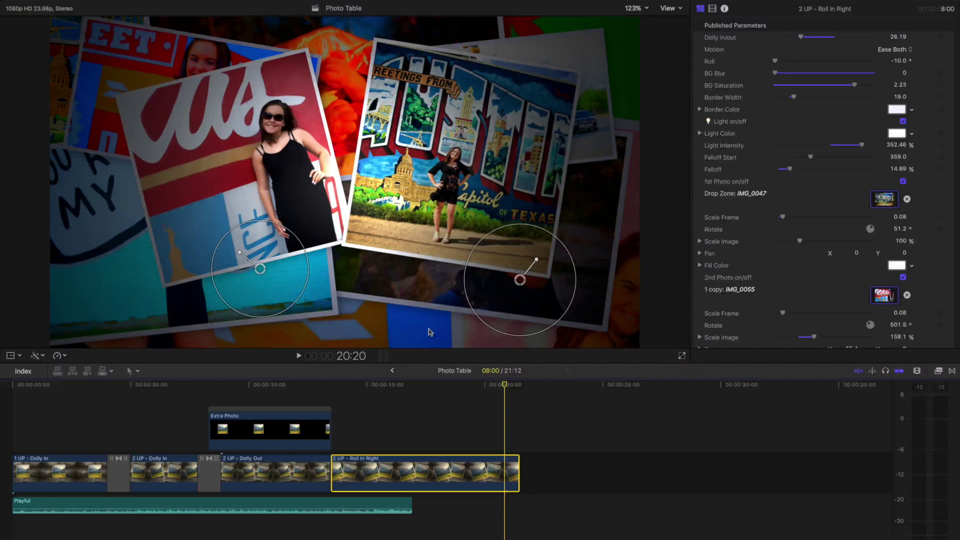
Step: Connect an Extra Photo generator from Installed Generators above the 2 UP - Roll In Right clip
key("alt+super+1")
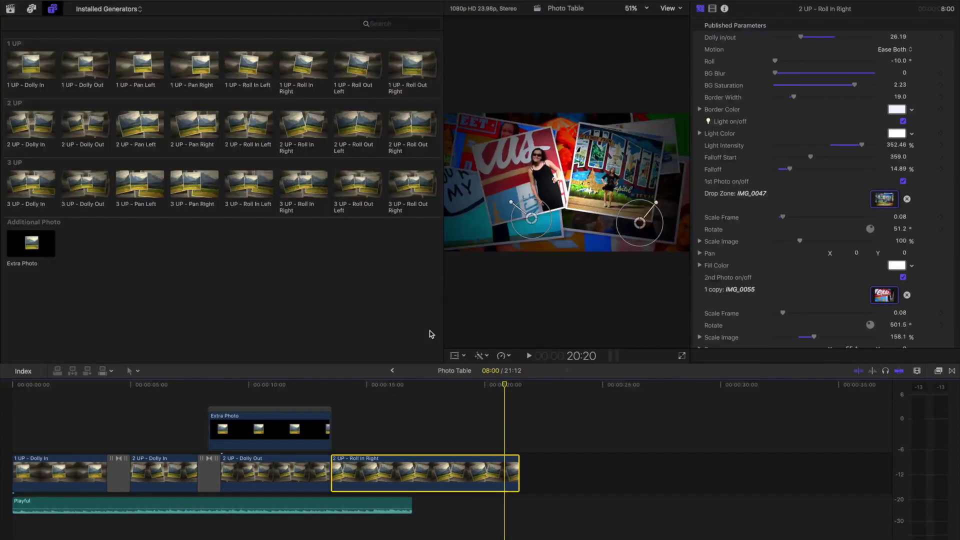
left_click(31, 243)
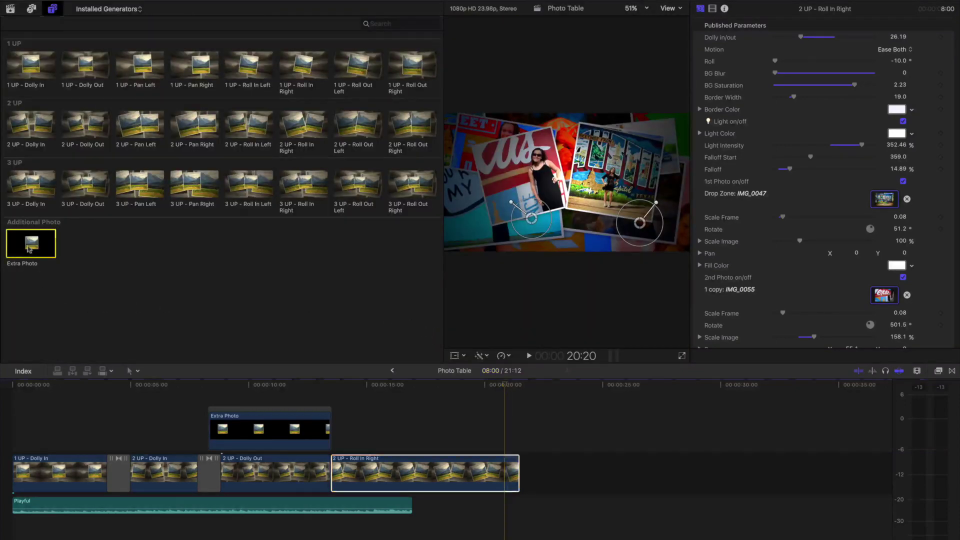
left_click_drag(32, 243, 332, 426)
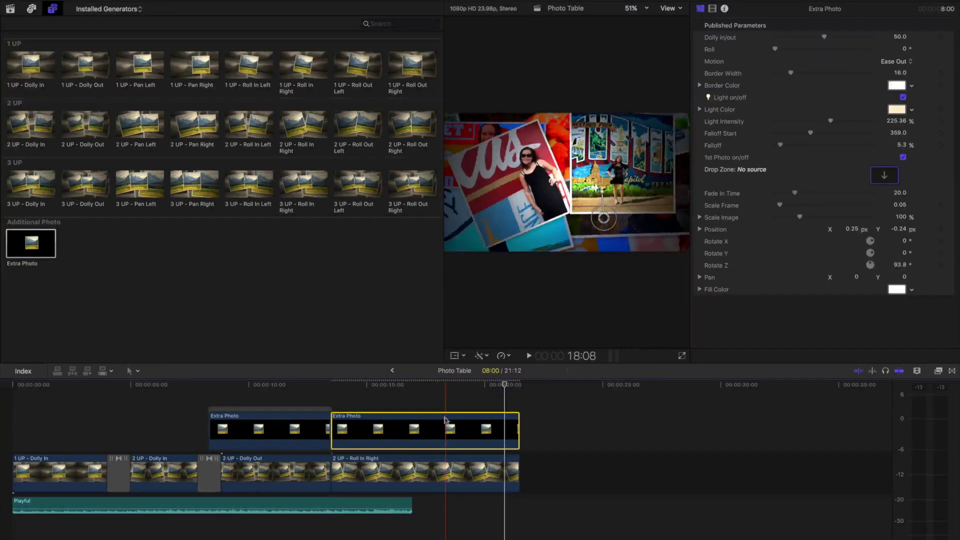
Step: Set the 2 UP - Roll In Right clip's Dolly in/out to 30 and Roll to -5
key("ctrl+super+1")
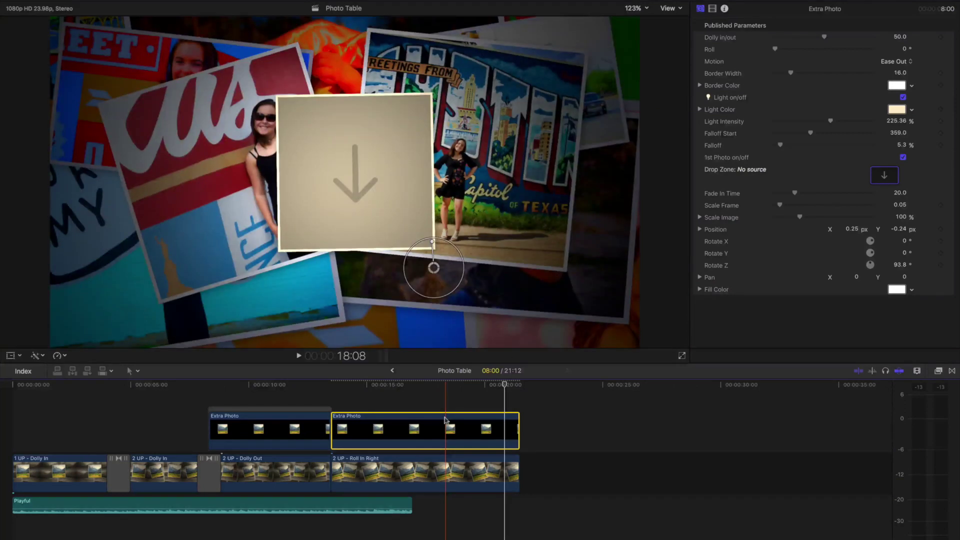
left_click(445, 469)
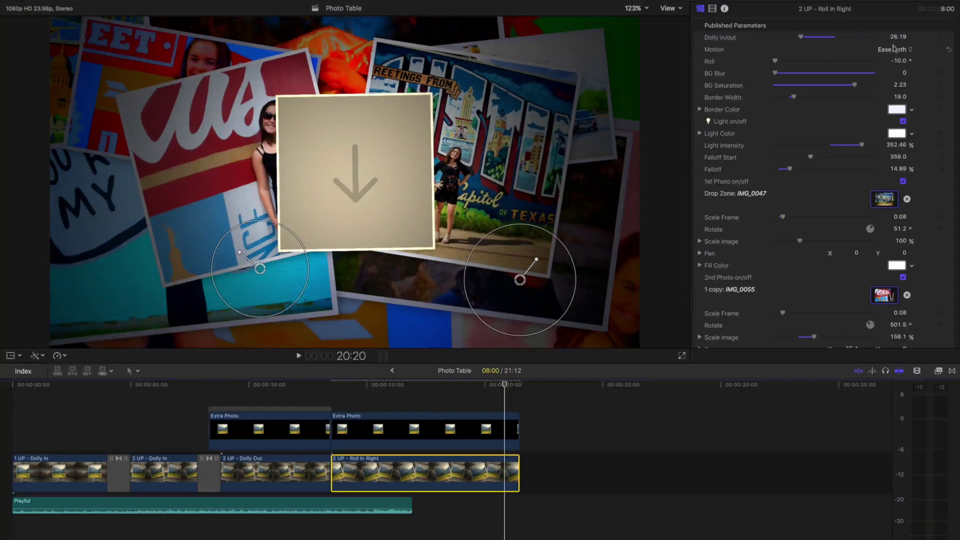
left_click(898, 37)
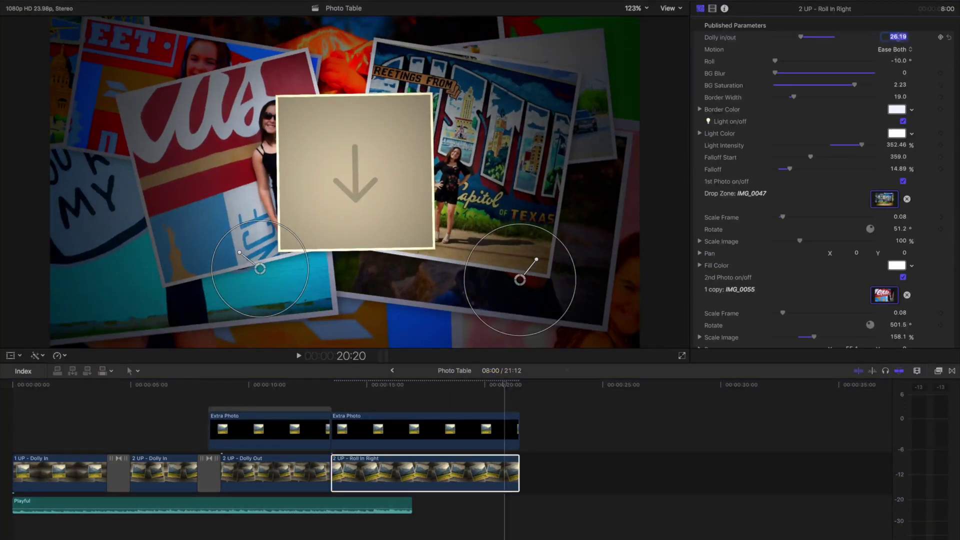
type("30")
left_click(893, 60)
type("-5")
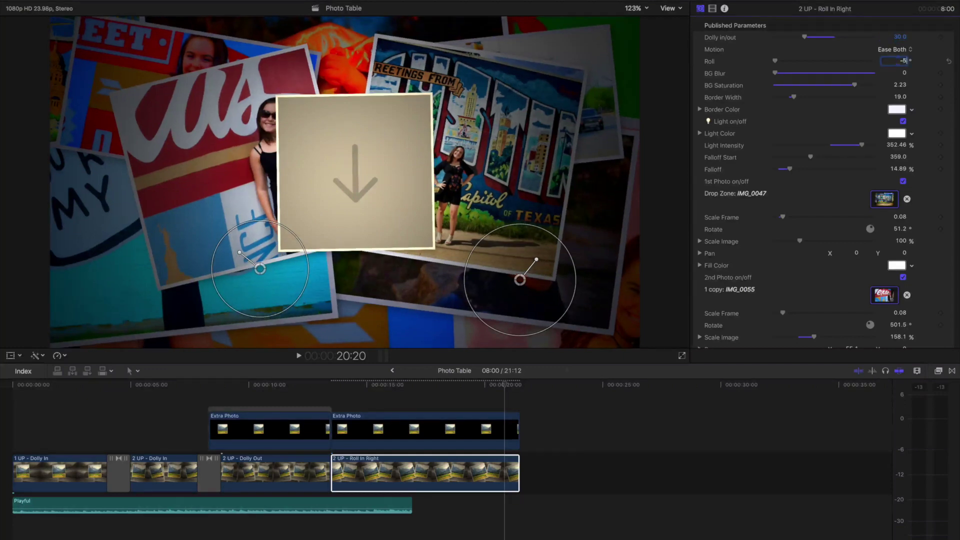
key("Return")
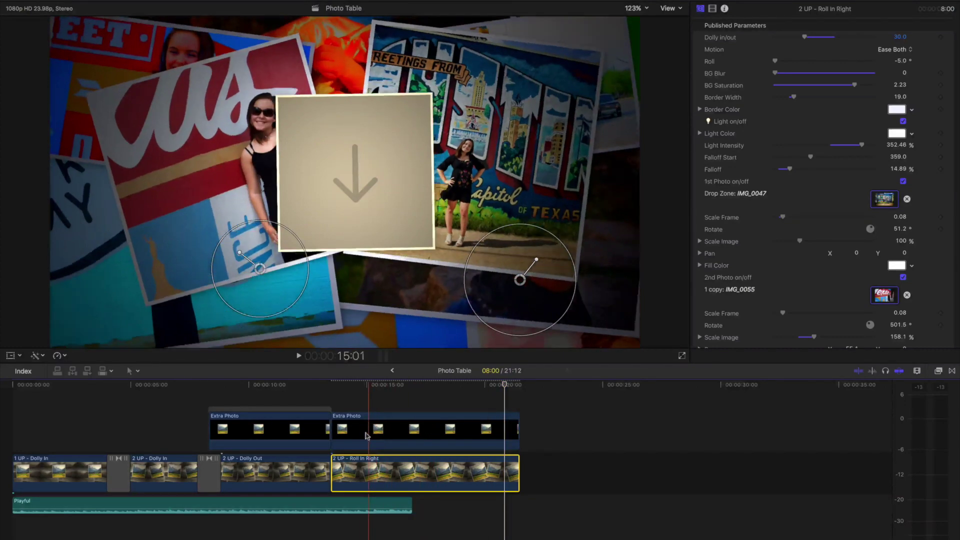
Step: Give the Extra Photo clip Dolly in/out 30 and Roll -5.0
left_click(430, 435)
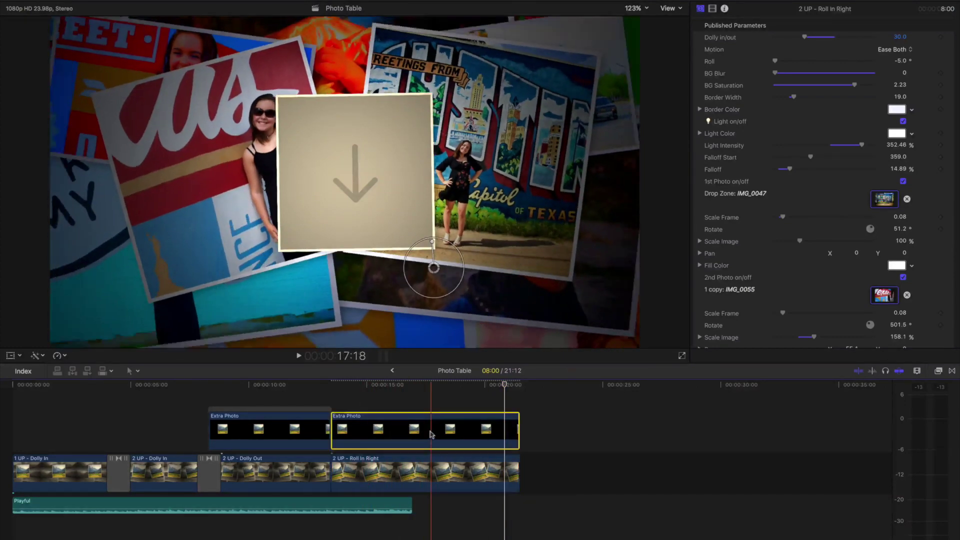
left_click(897, 39)
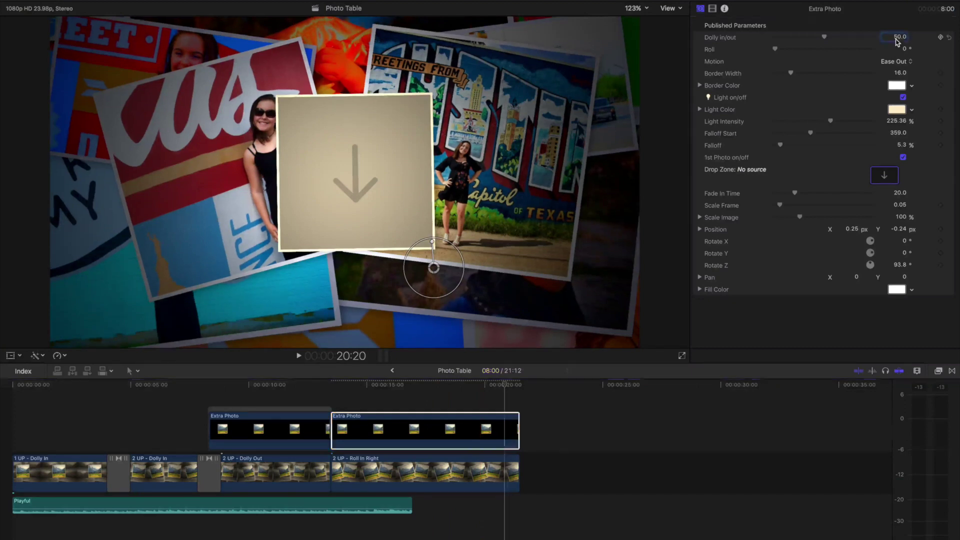
type("30")
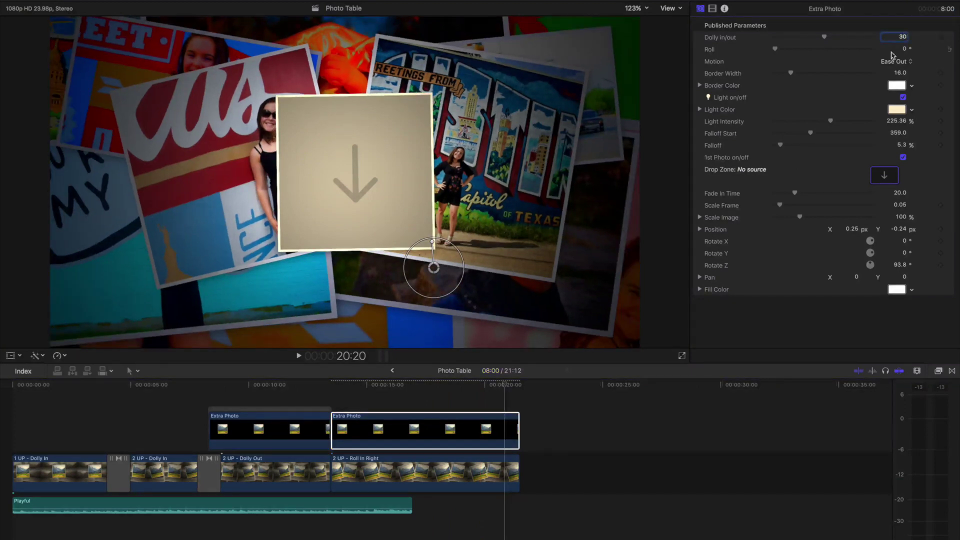
left_click(905, 50)
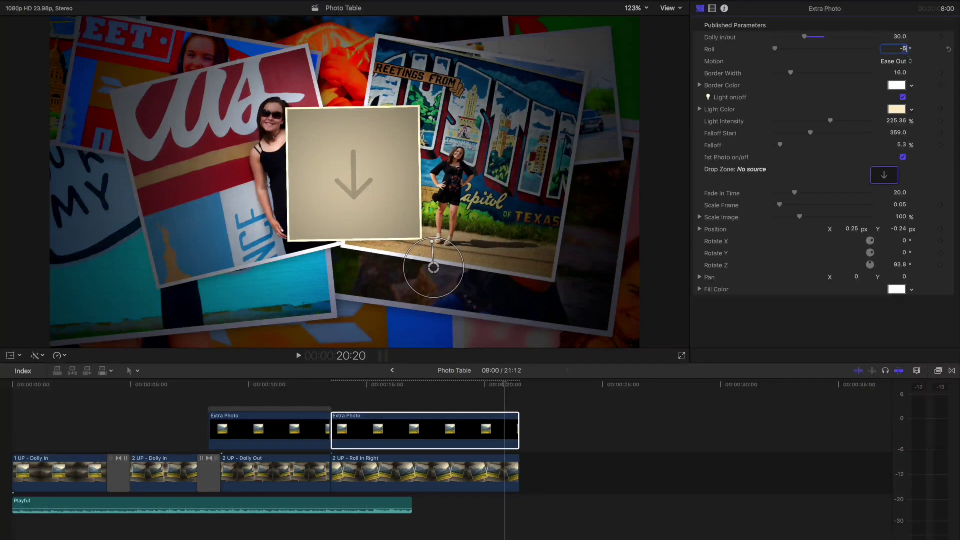
type("-5")
key("Return")
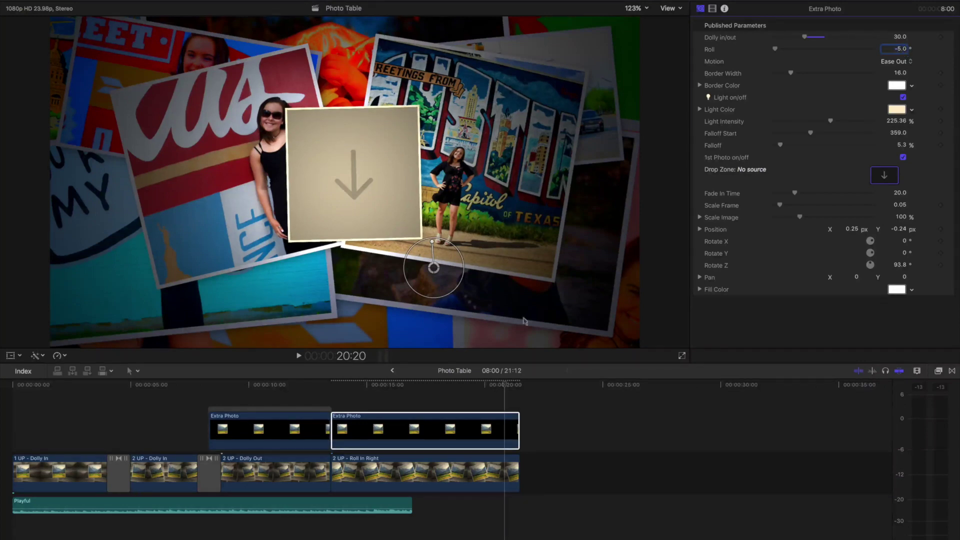
left_click(373, 398)
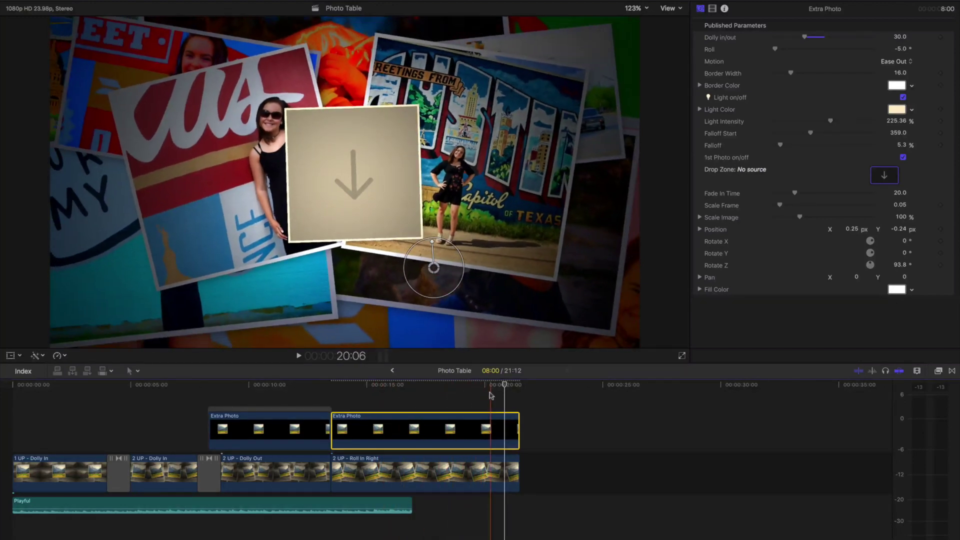
Step: At 15:18, enlarge the extra photo's frame slightly to Scale Frame 0.06
left_click(384, 385)
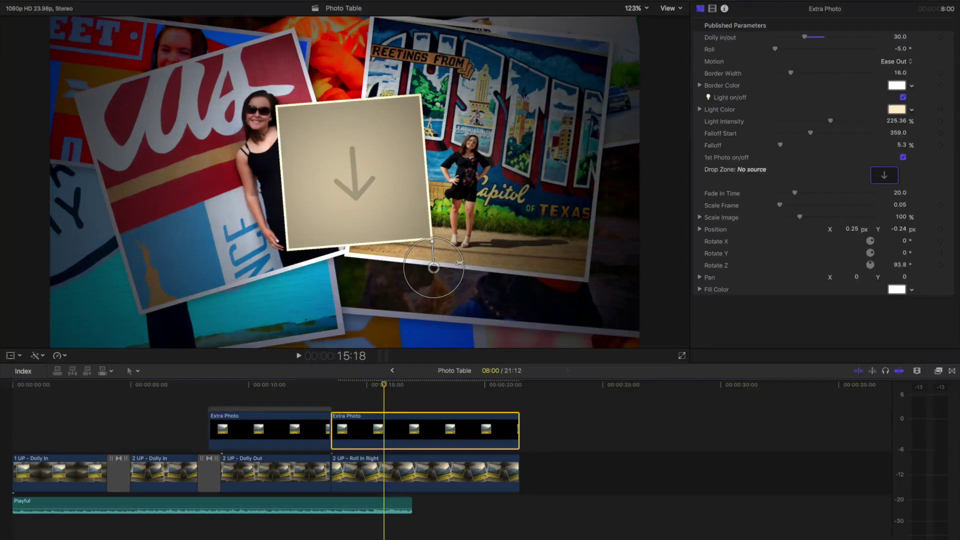
left_click_drag(459, 263, 440, 244)
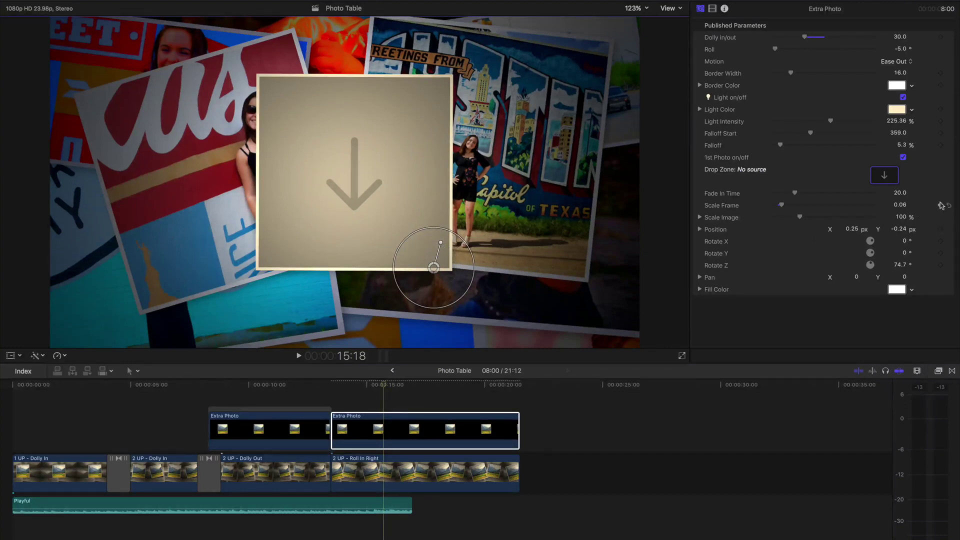
Step: Keyframe Rotate X, then at 13:17 set Scale Frame 0.39 and Rotate Z 295°, and play back the drop
left_click(940, 241)
left_click(383, 385)
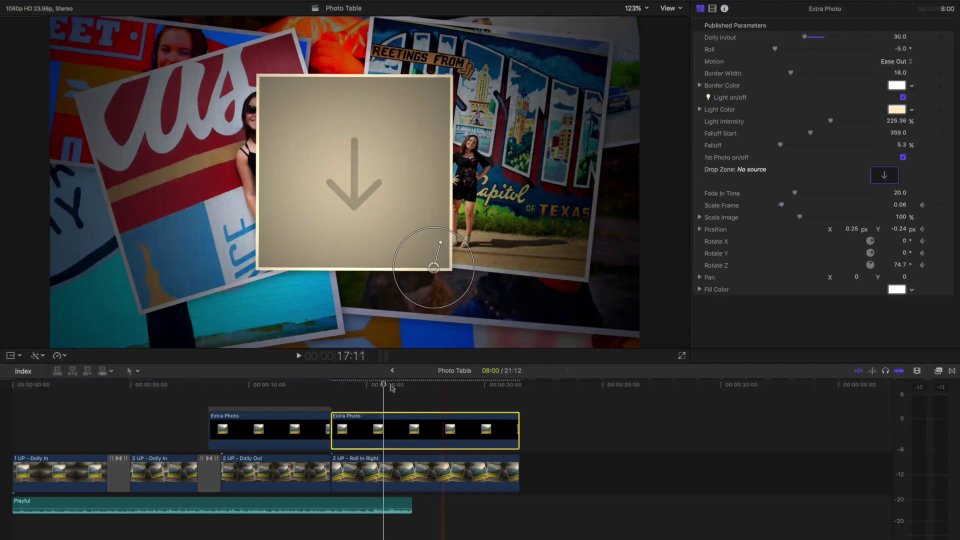
left_click_drag(383, 385, 337, 387)
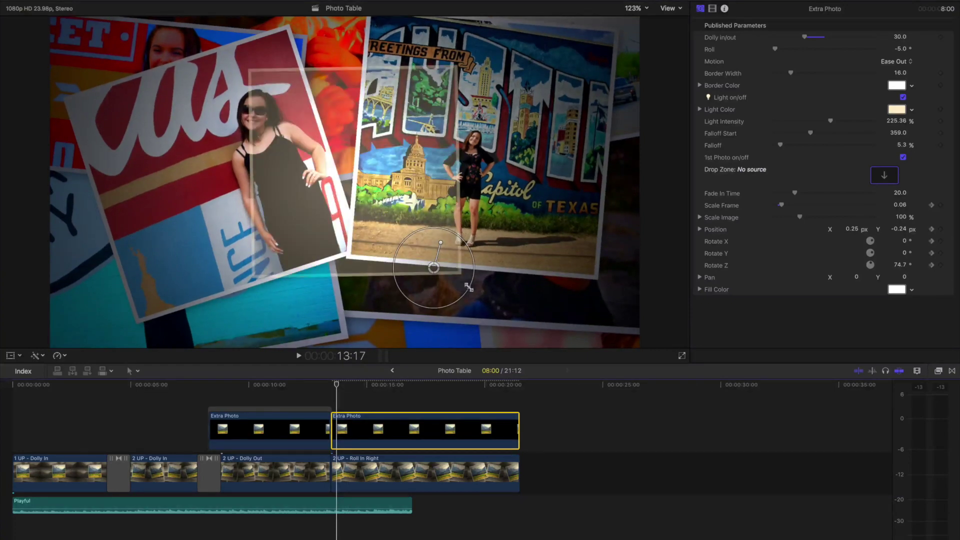
left_click_drag(468, 287, 668, 353)
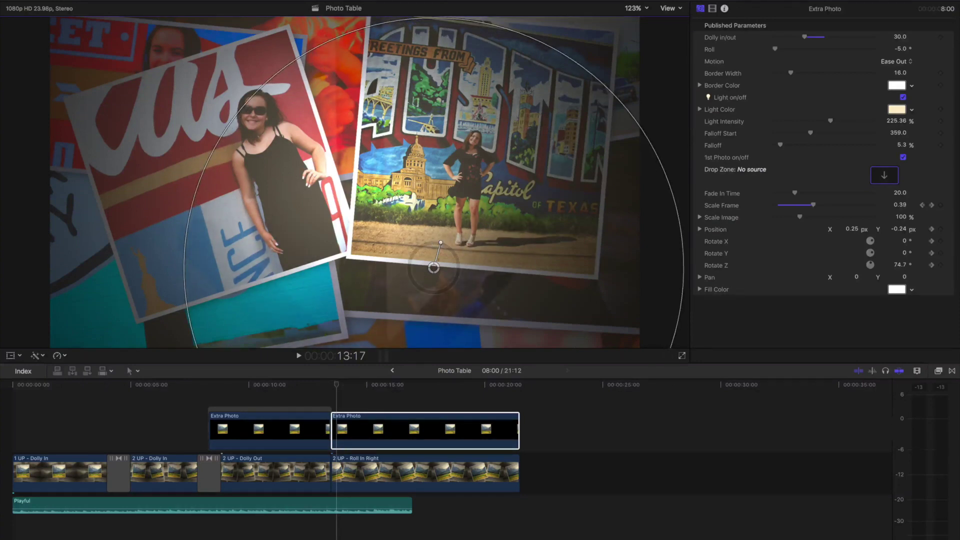
left_click_drag(440, 243, 446, 290)
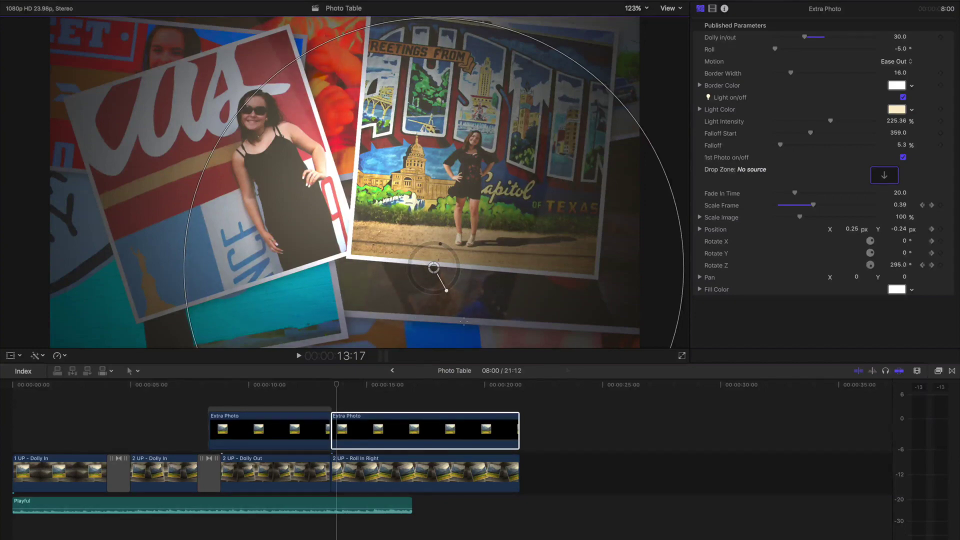
left_click(337, 385)
key("space")
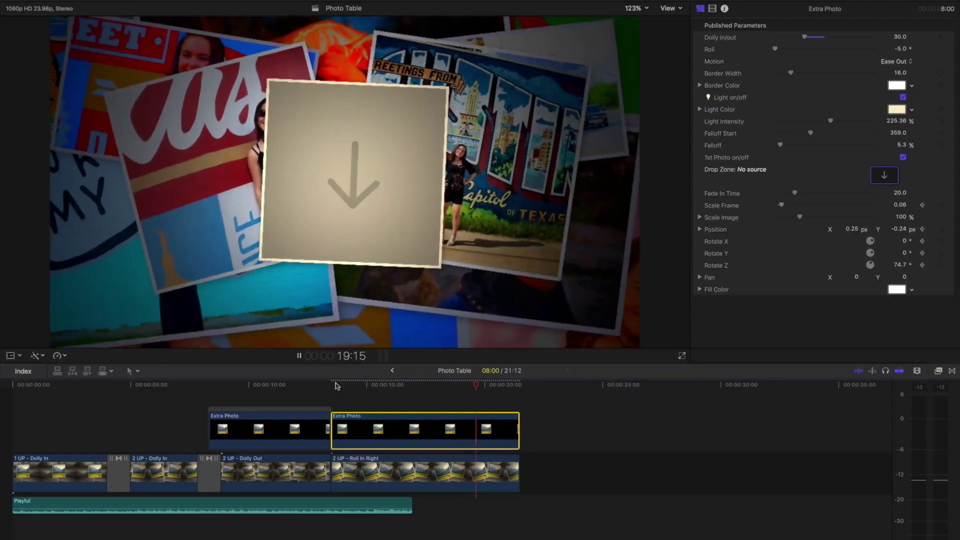
key("space")
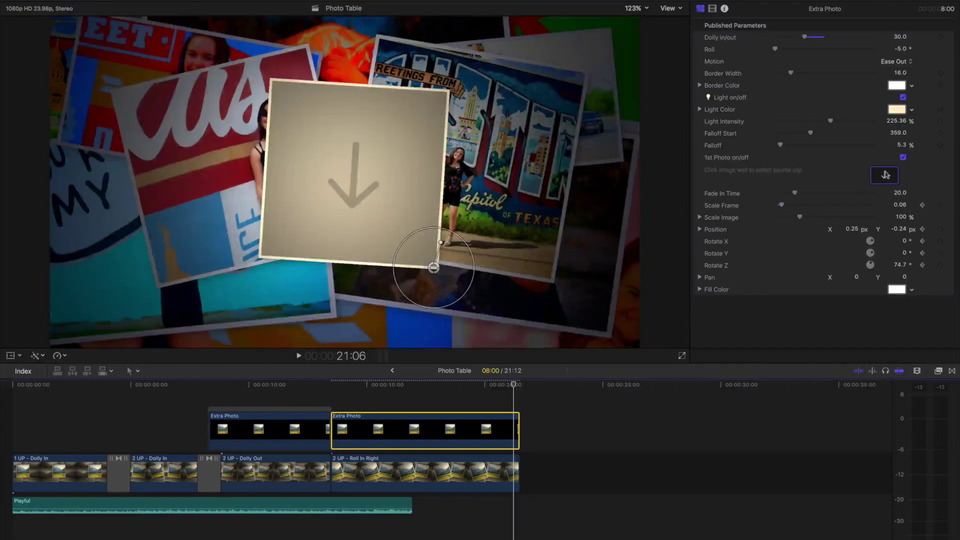
Step: Fill the Extra Photo drop zone with IMG_0077 from the library's Photos collection
left_click(885, 174)
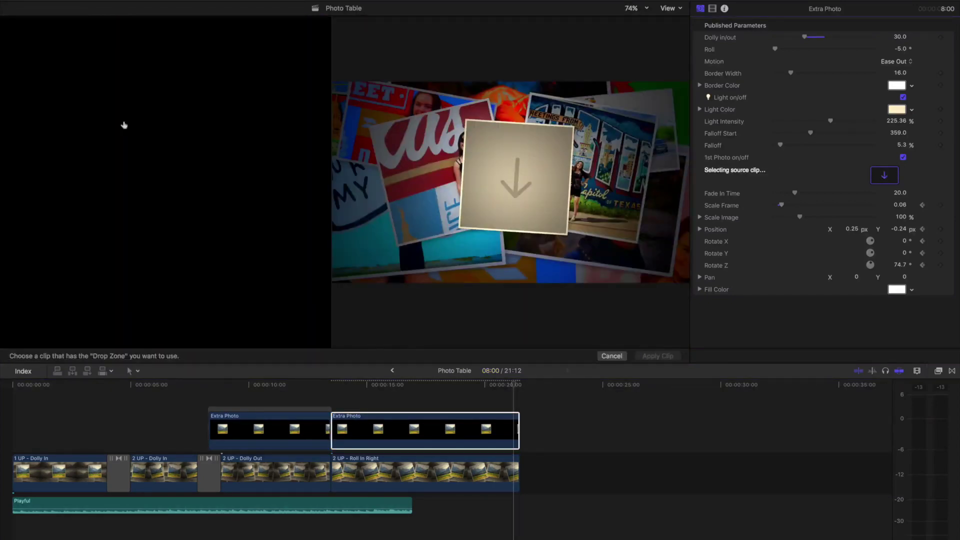
key("alt+super+1")
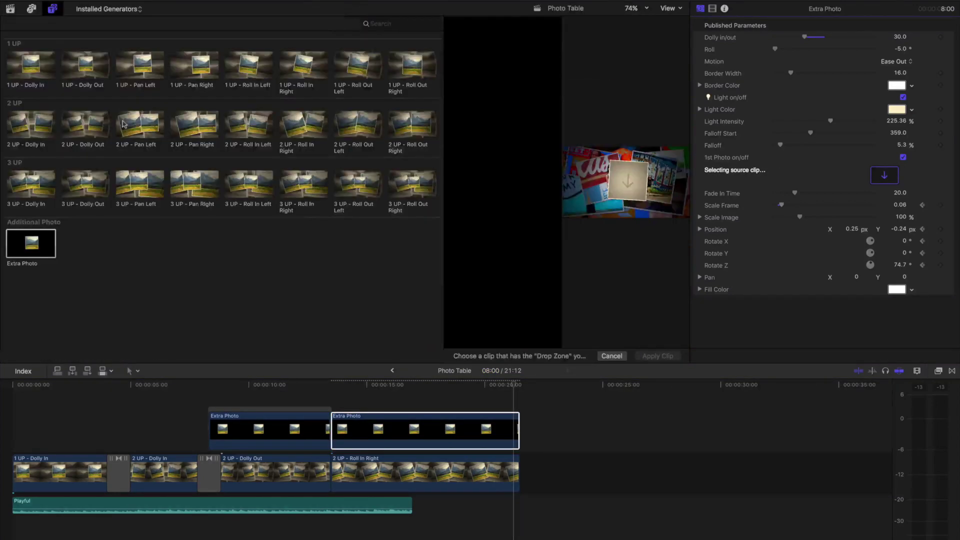
left_click(9, 9)
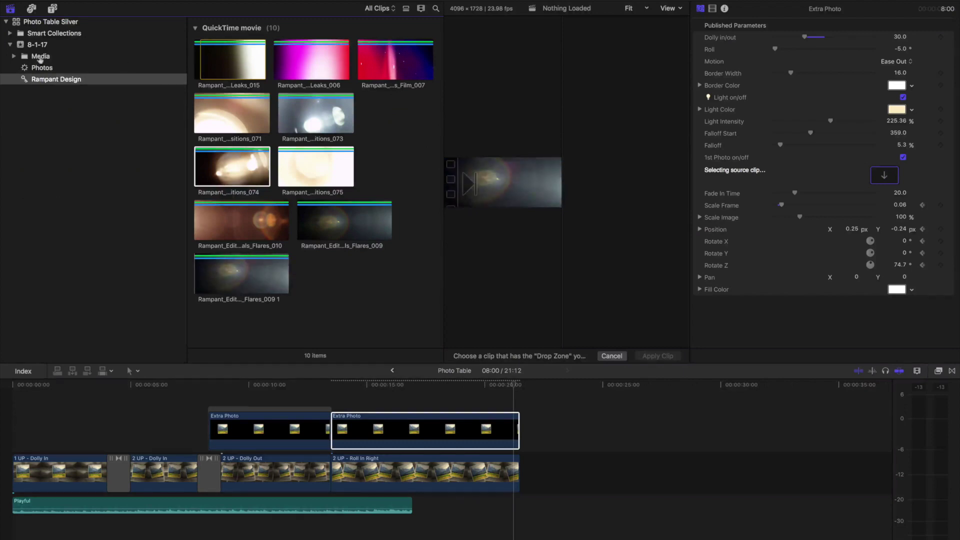
left_click(40, 67)
left_click(275, 119)
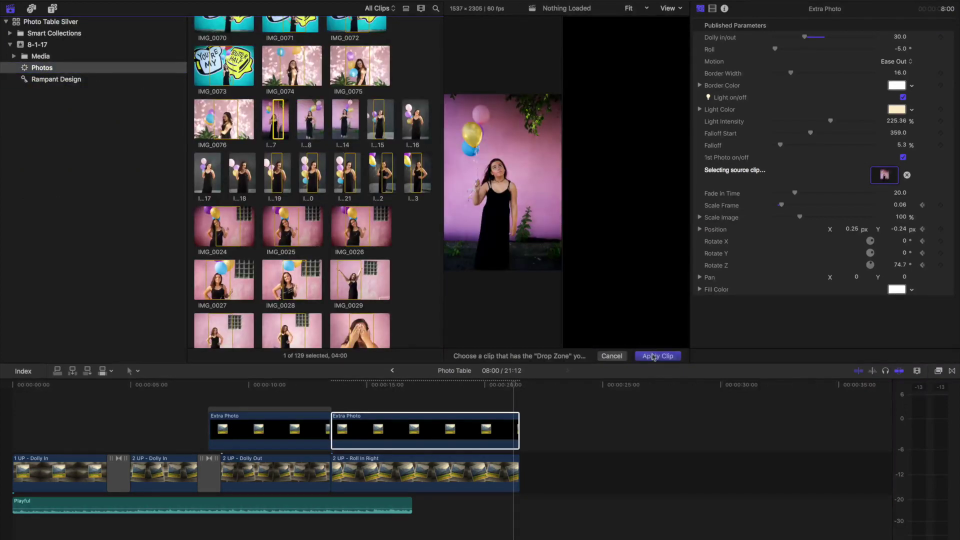
left_click(657, 357)
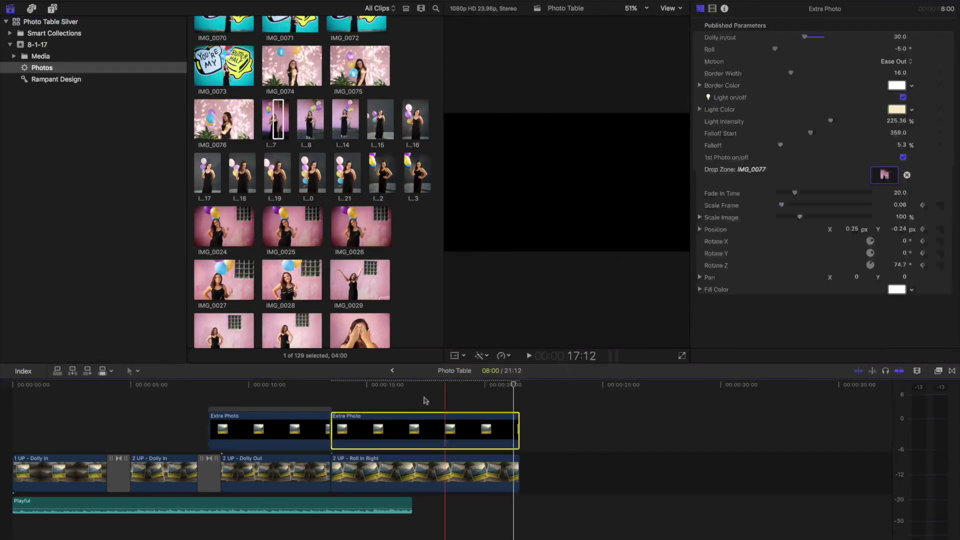
Step: Reselect the Extra Photo clip at the playhead and hide the browser to enlarge the viewer
left_click(425, 400)
left_click(425, 423)
key("ctrl+super+1")
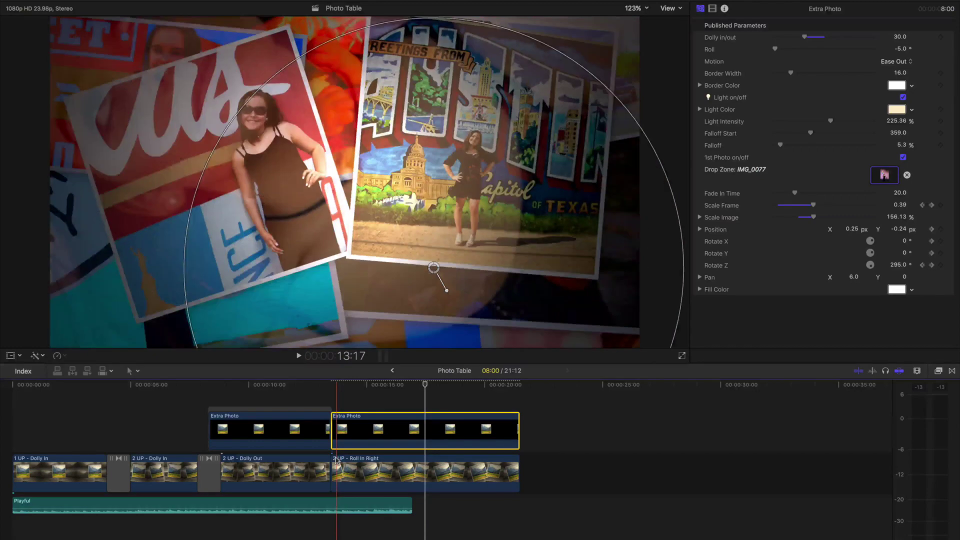
Step: Play back the balloon photo dropping in, then bring back the media browser
key("space")
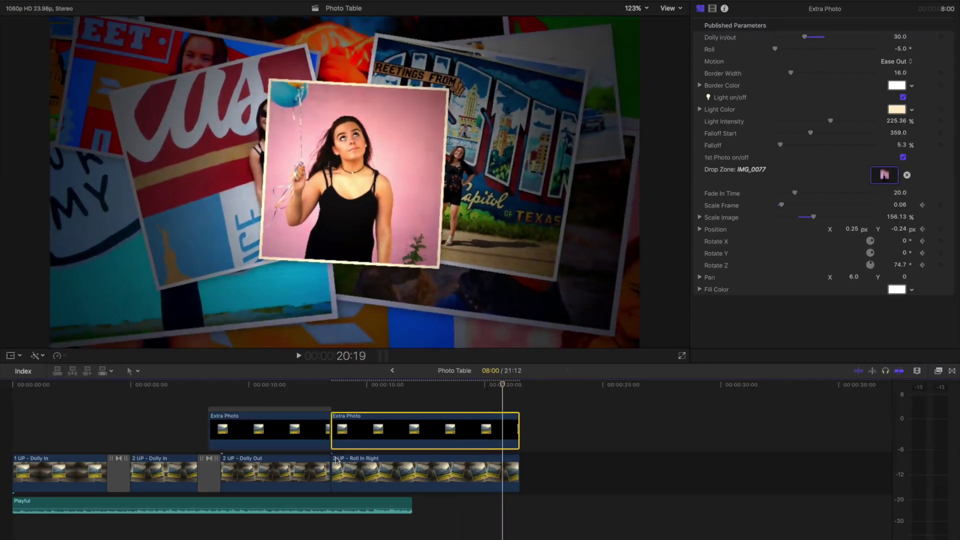
key("space")
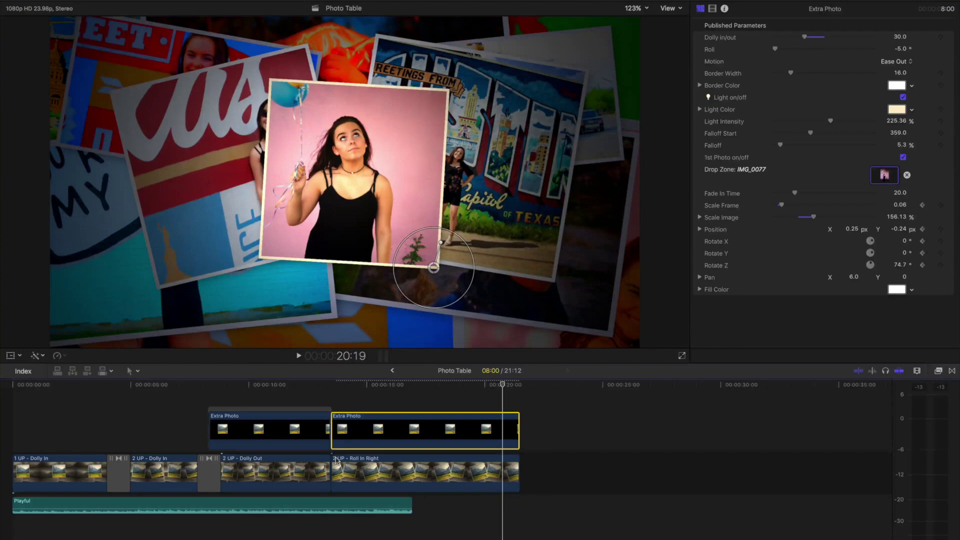
key("ctrl+super+1")
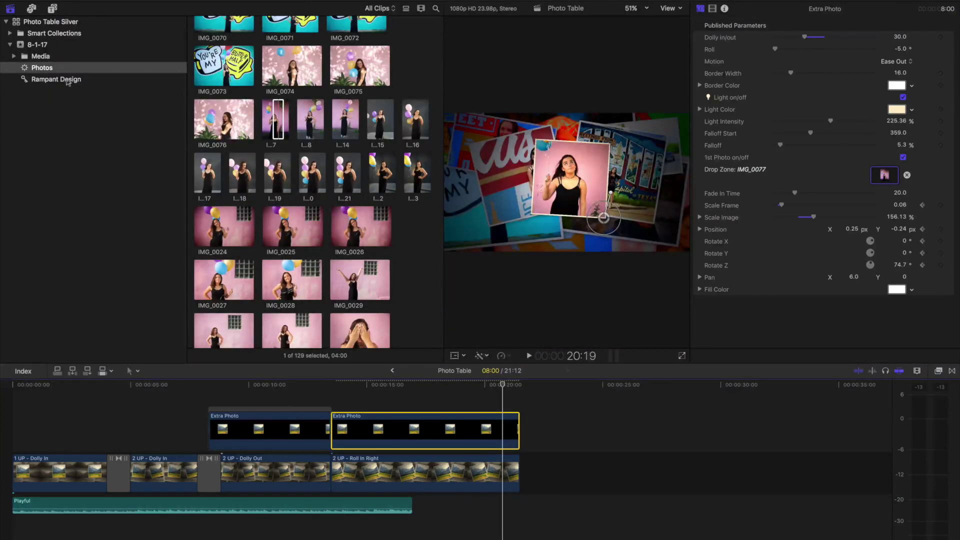
Step: List the Rampant Design flare clips and glance at Rampant's website
left_click(68, 81)
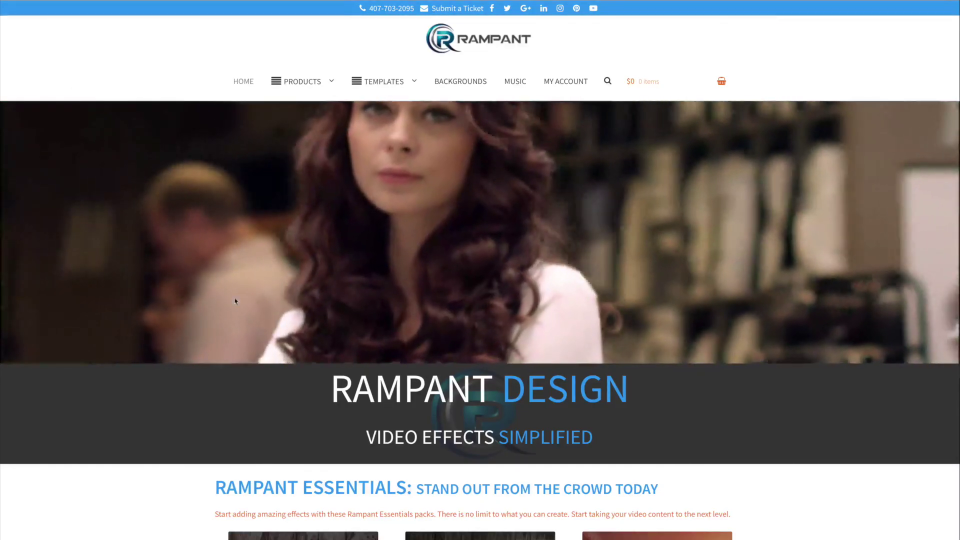
scroll(226, 352, "down", 1)
key("super+Tab")
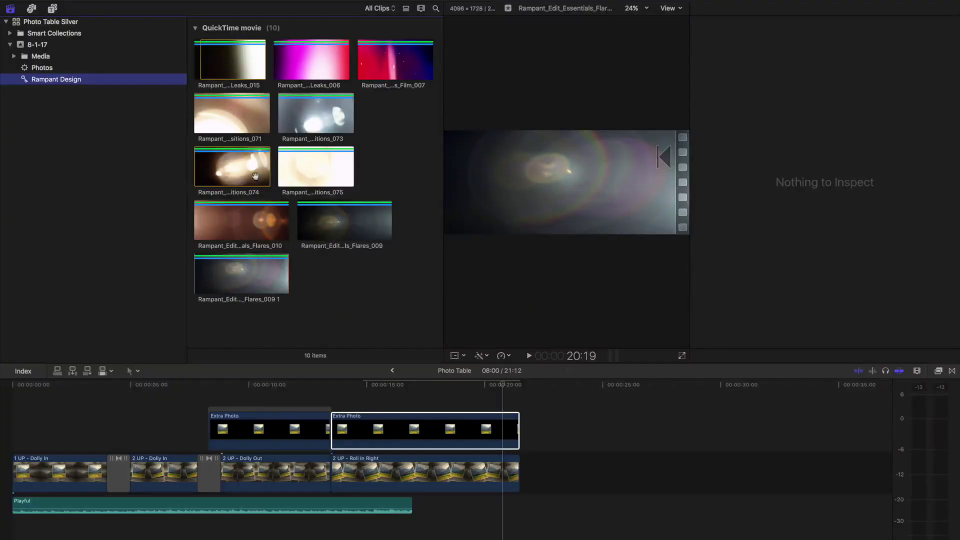
Step: Connect the Transitions_074 light leak above Extra Photo with Spatial Conform set to Fill
left_click(250, 174)
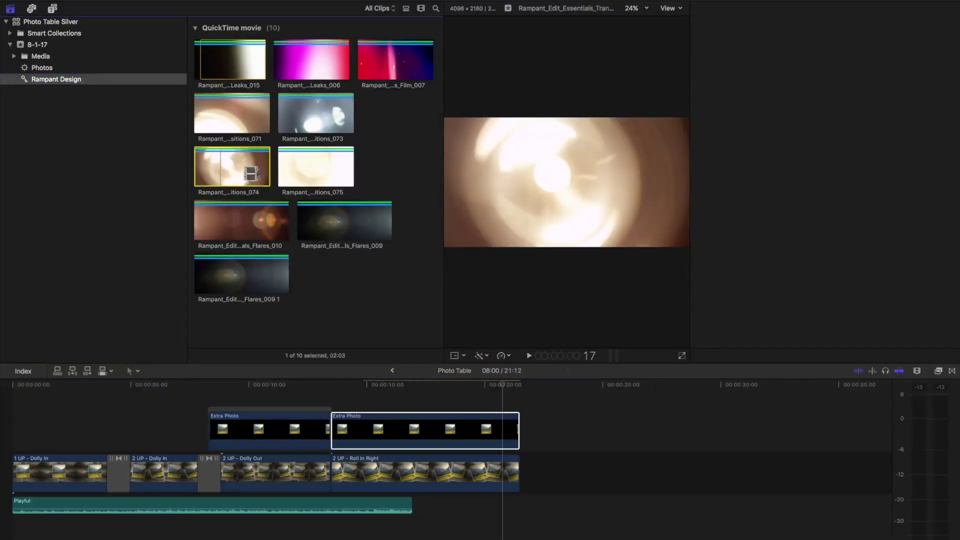
left_click_drag(354, 319, 347, 393)
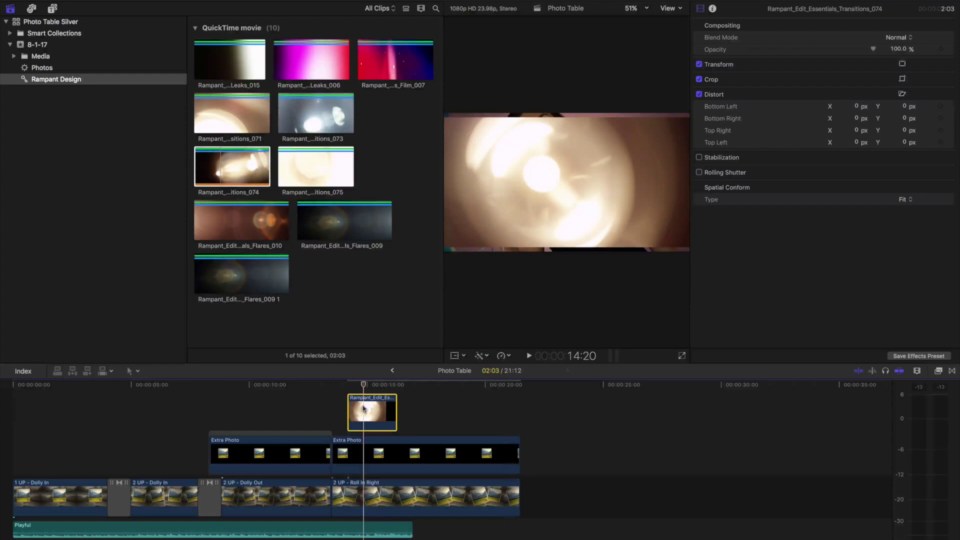
left_click(906, 200)
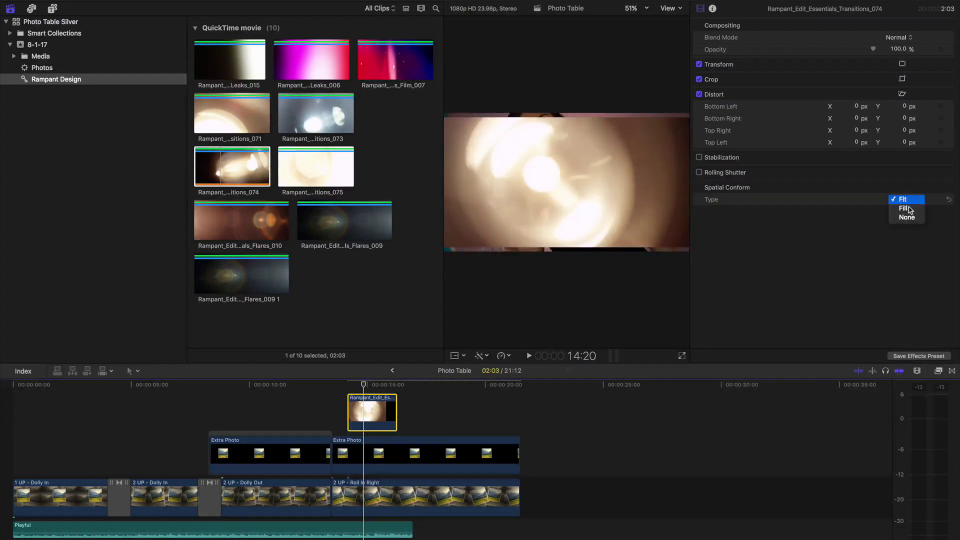
left_click(907, 209)
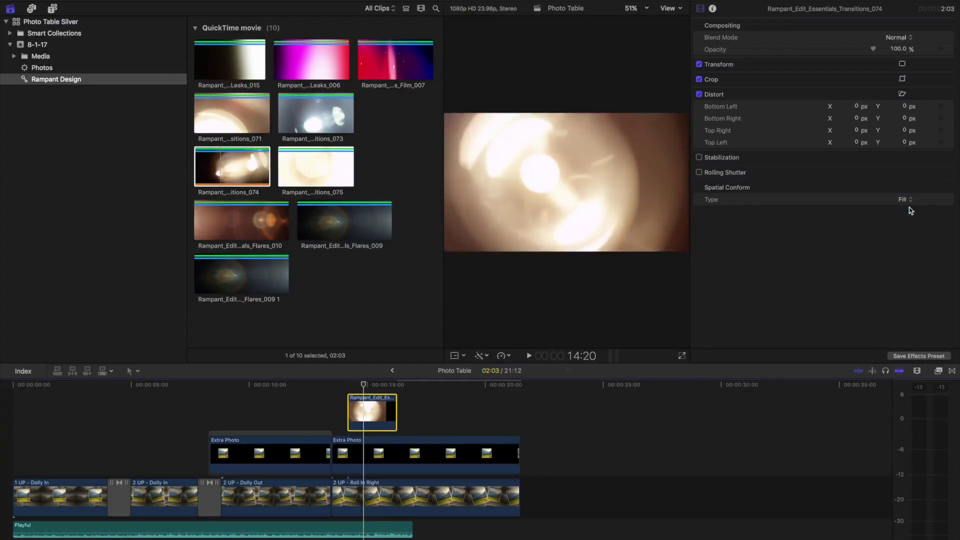
Step: Set the light leak's Blend Mode to Add and play it over the photo
left_click(901, 38)
left_click(908, 105)
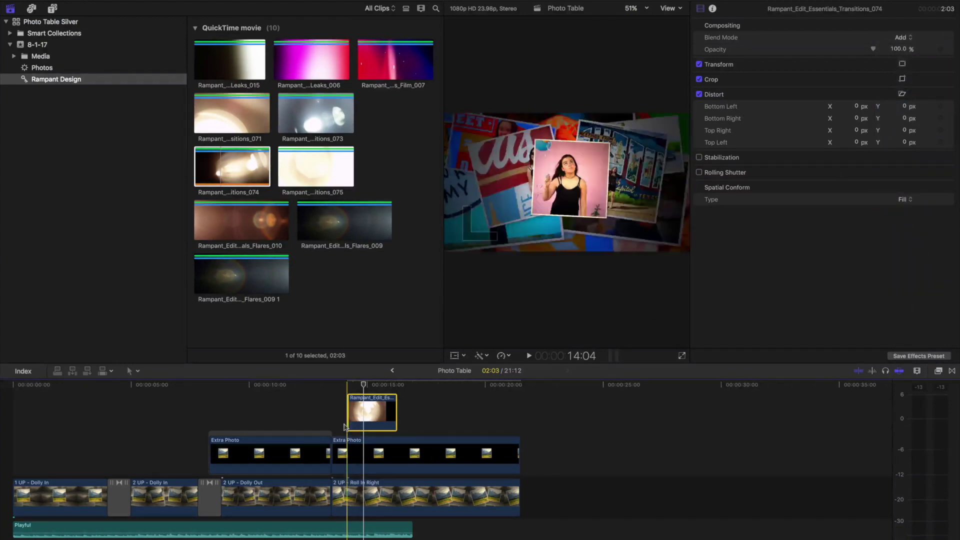
key("space")
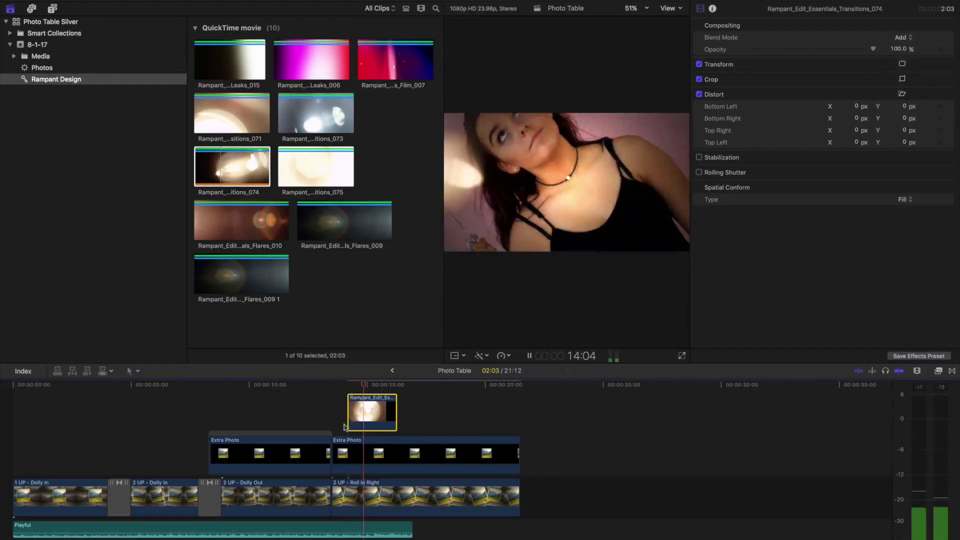